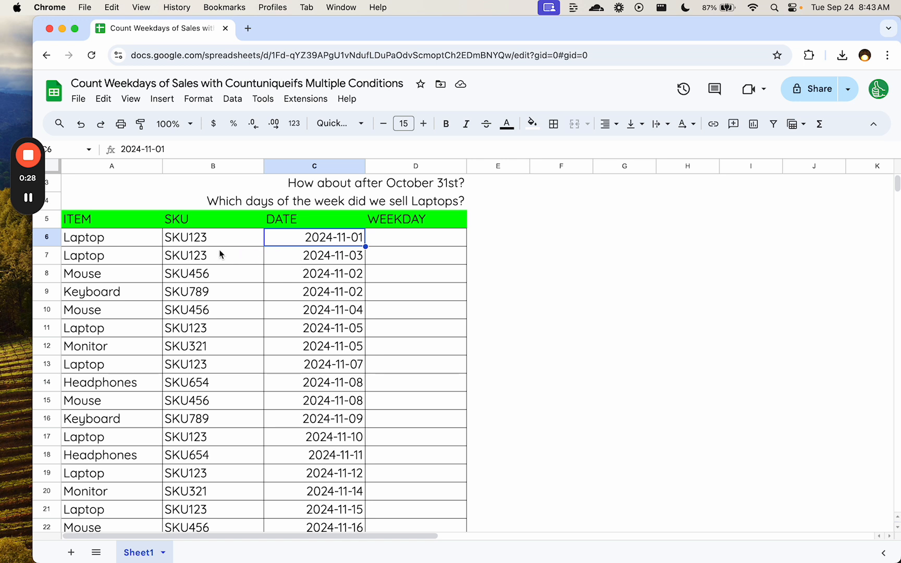
- Review the sales table's item, SKU and date columns and the three questions about laptop sales days above it
{"action": "left_click_drag", "start_coordinate": [147, 240], "coordinate": [318, 250]}
{"action": "left_click", "coordinate": [318, 246]}
{"action": "scroll", "coordinate": [393, 241], "scroll_direction": "up", "scroll_amount": 2}
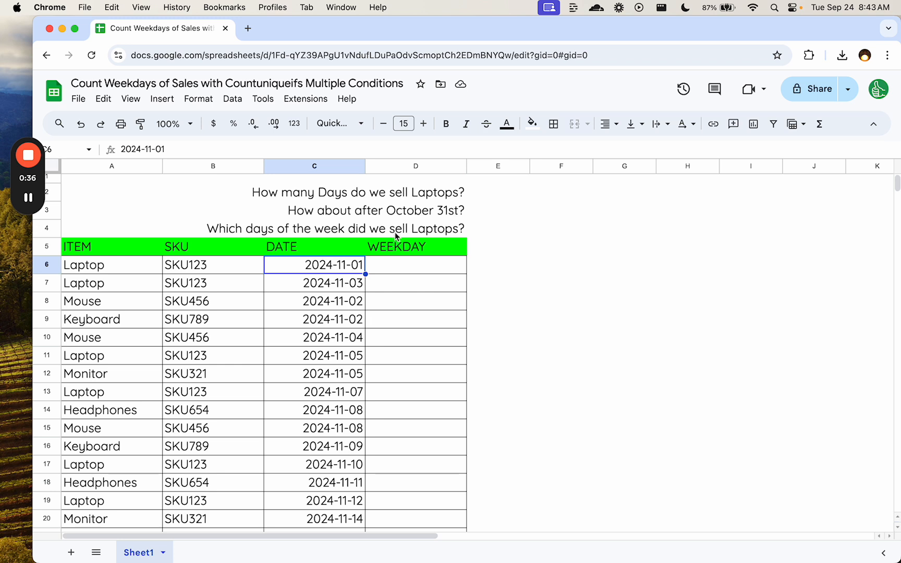
{"action": "left_click", "coordinate": [399, 213]}
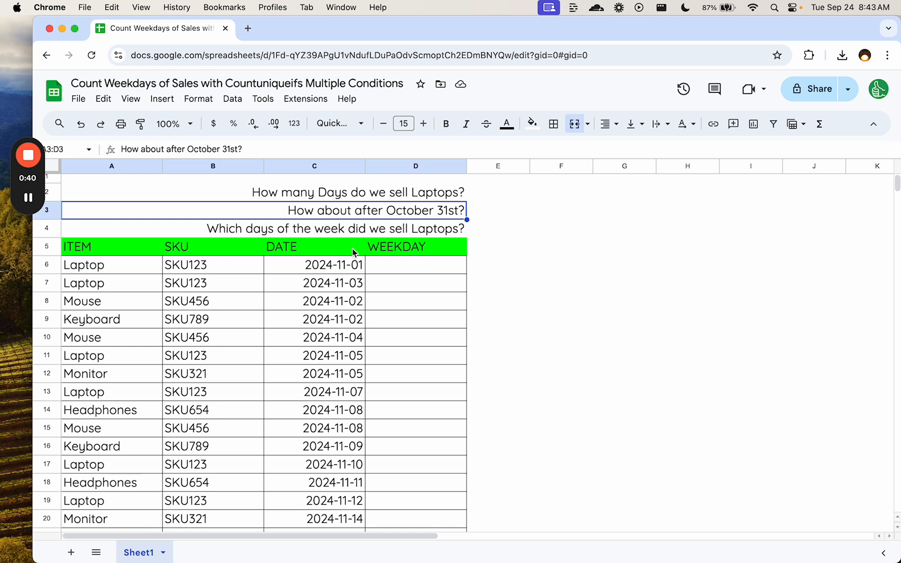
{"action": "left_click", "coordinate": [397, 193]}
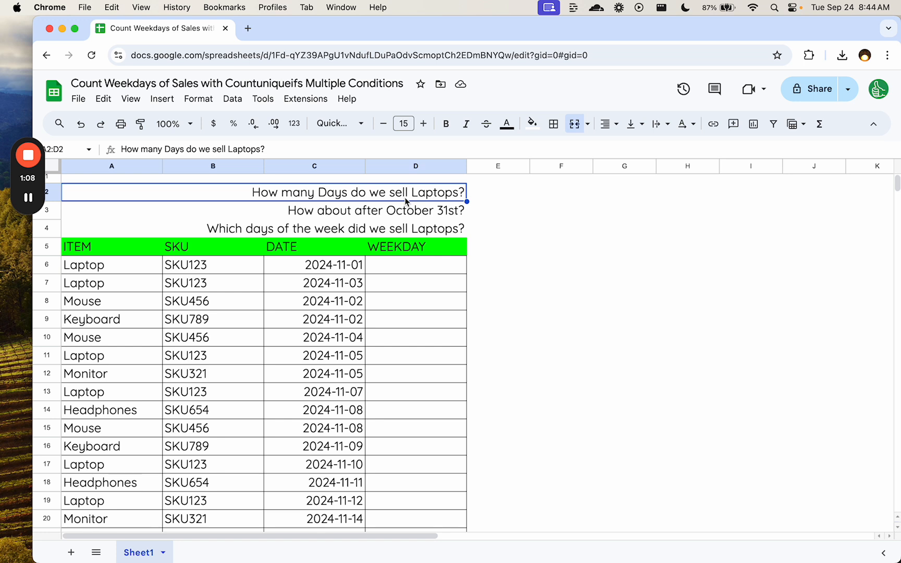
{"action": "left_click", "coordinate": [394, 211]}
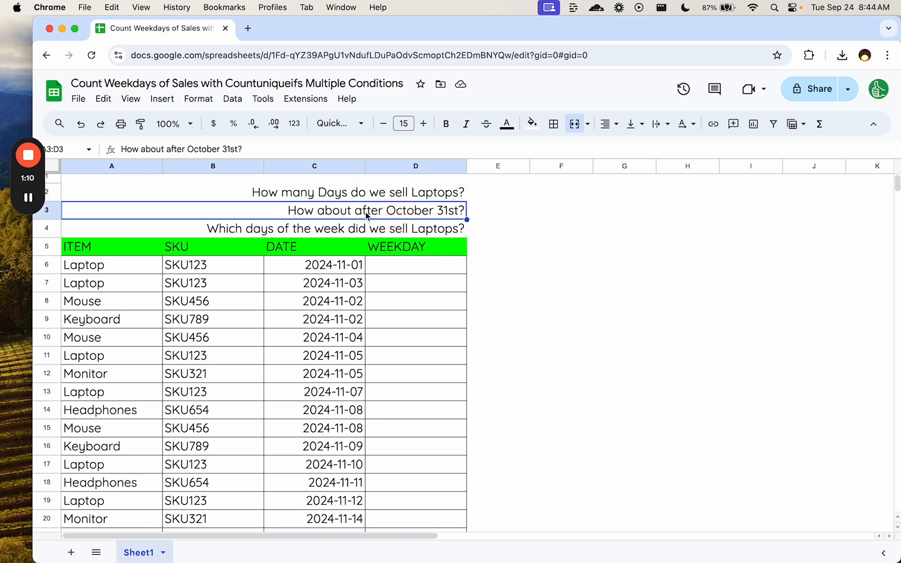
{"action": "left_click", "coordinate": [416, 230]}
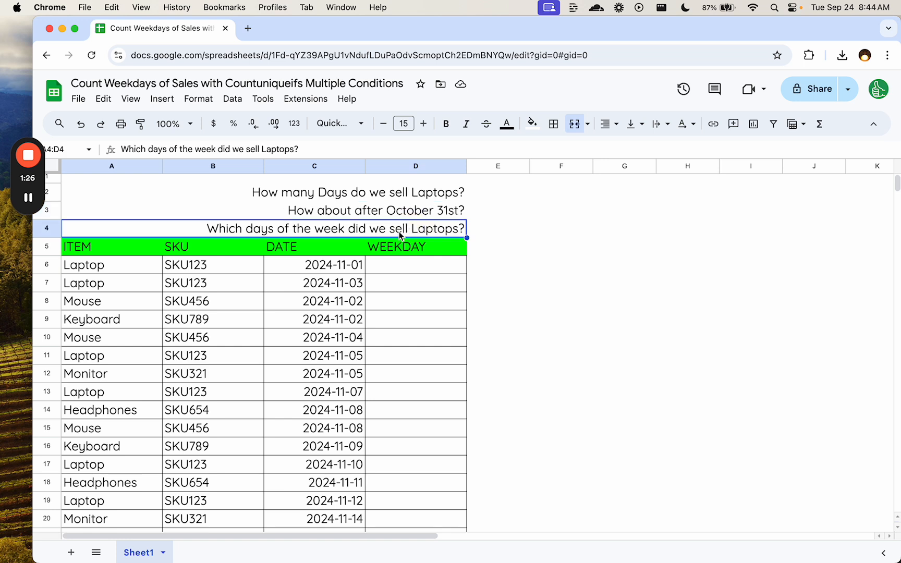
{"action": "left_click", "coordinate": [474, 233]}
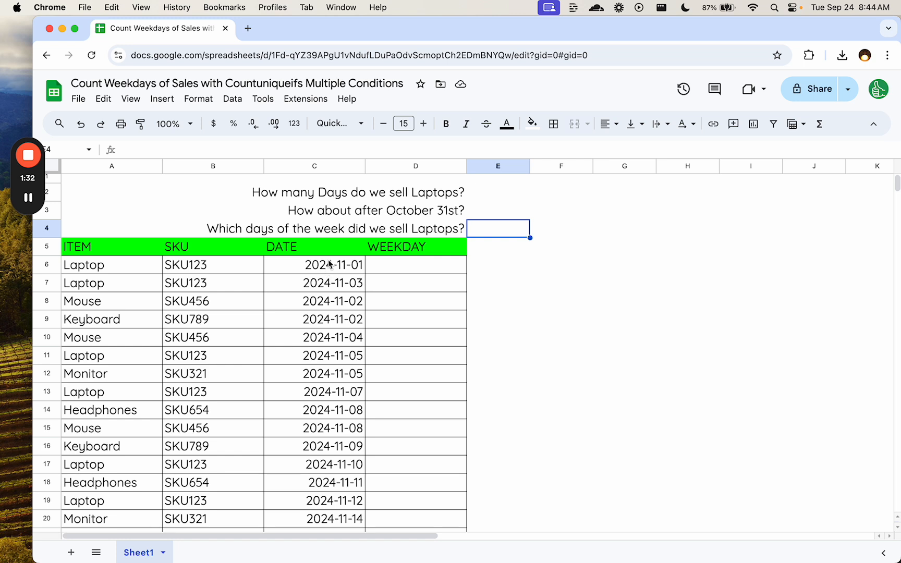
{"action": "left_click_drag", "start_coordinate": [329, 264], "coordinate": [313, 430]}
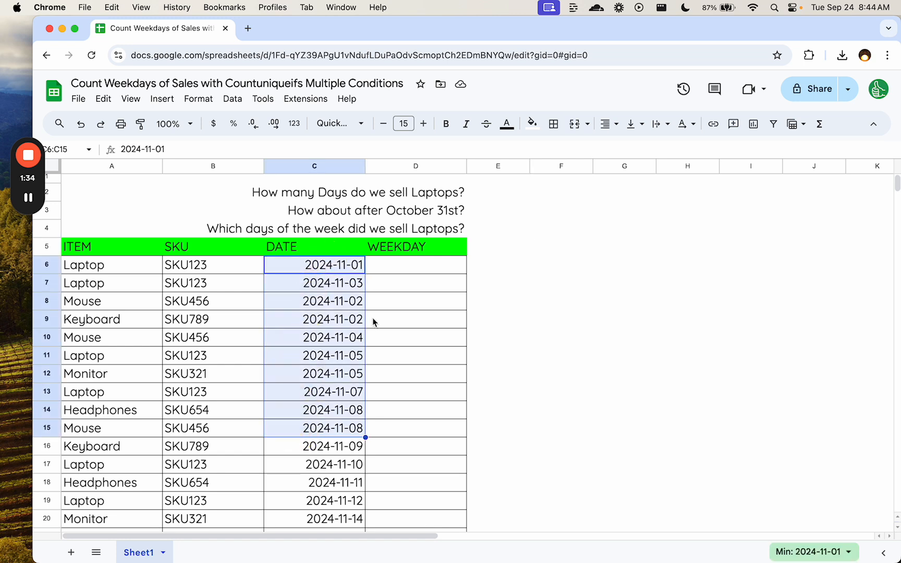
- Enter =TEXT(C6,"dddd") in D6 to get the weekday name, and check the dates in C6 and C7 against the calendar
{"action": "left_click", "coordinate": [385, 269]}
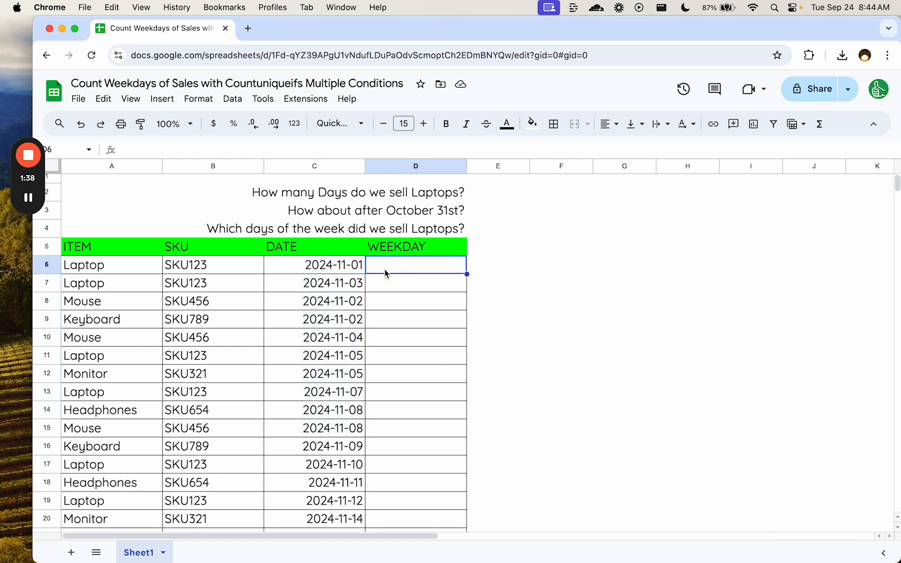
{"action": "type", "text": "=TEXT("}
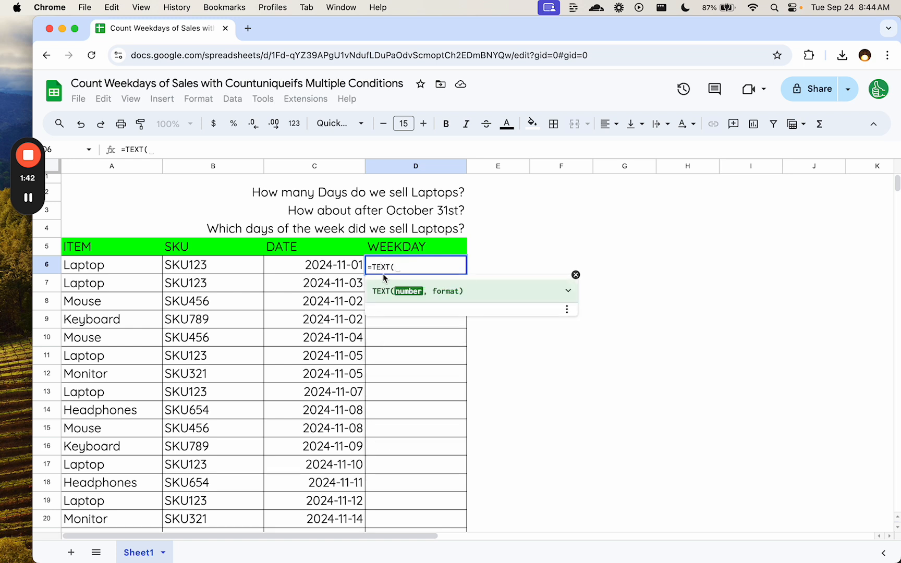
{"action": "left_click", "coordinate": [313, 264]}
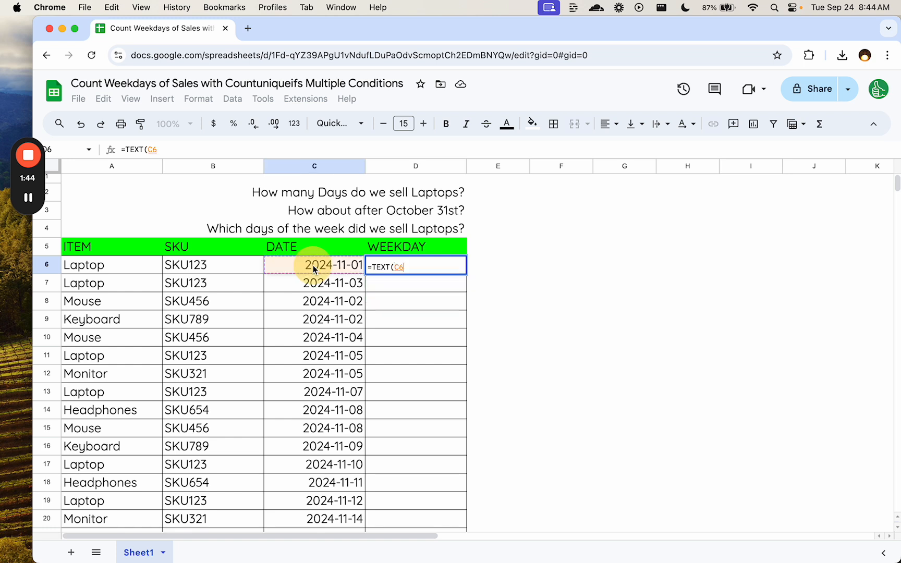
{"action": "type", "text": ","}
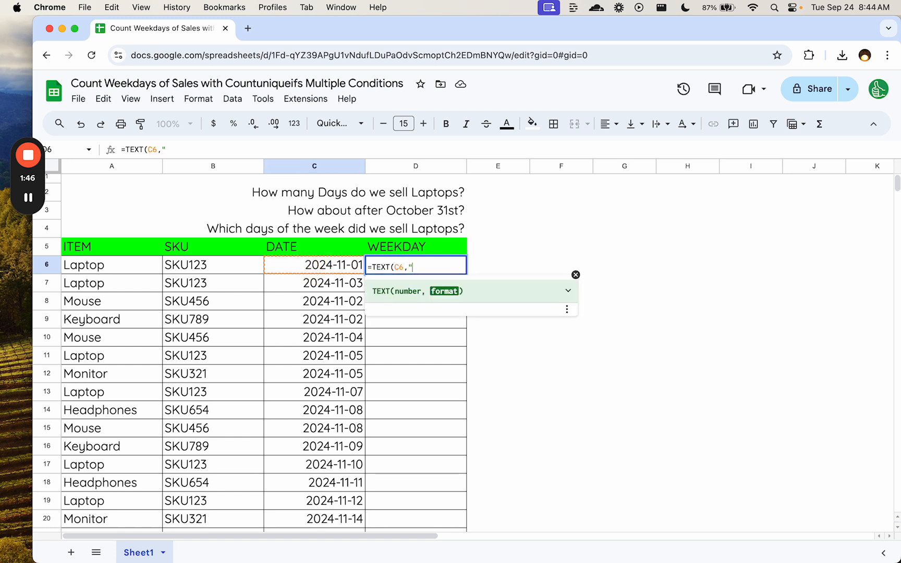
{"action": "type", "text": "\"dddd\")"}
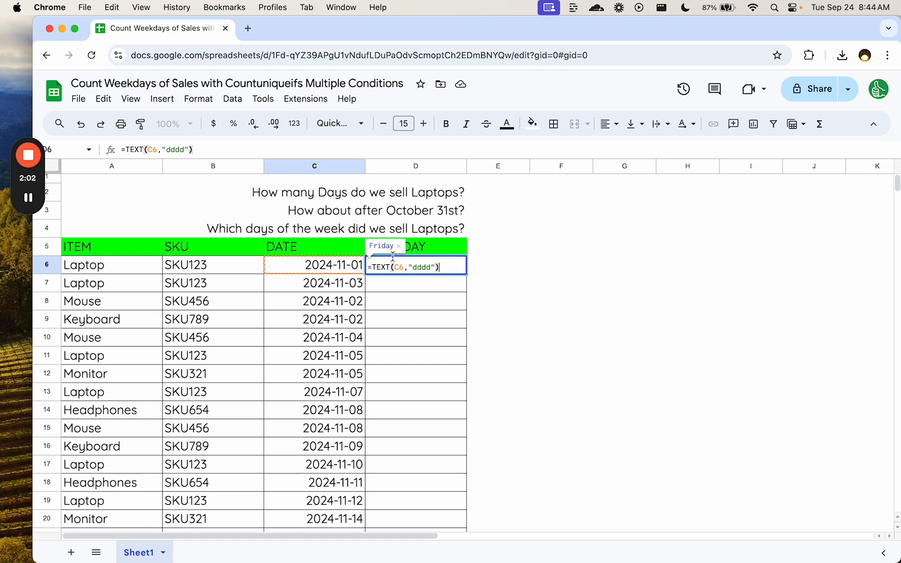
{"action": "key", "text": "Return"}
{"action": "key", "text": "Escape"}
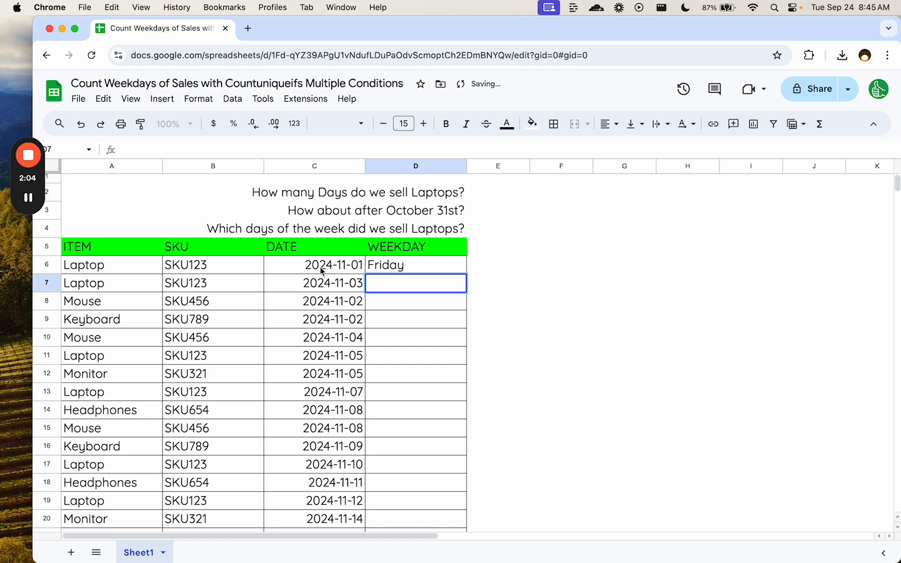
{"action": "double_click", "coordinate": [307, 268]}
{"action": "key", "text": "Escape"}
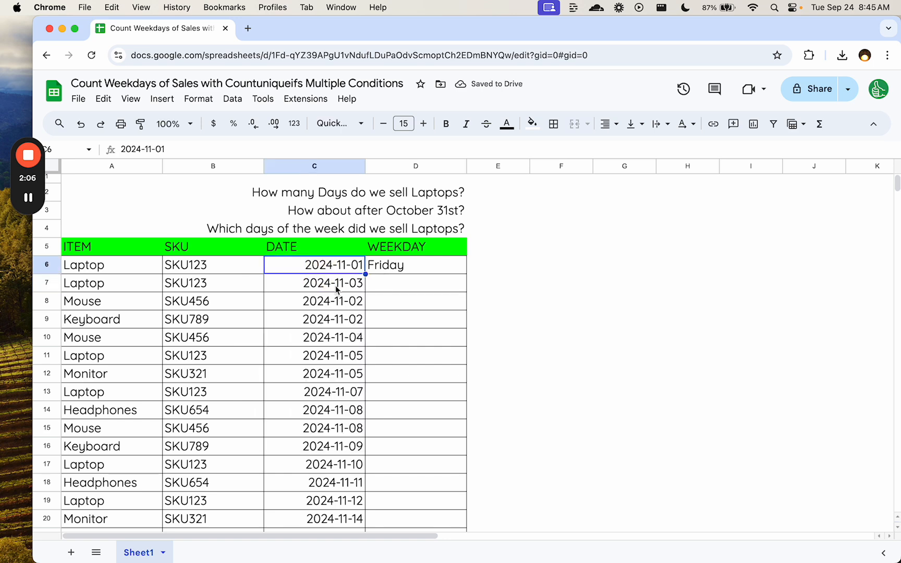
{"action": "double_click", "coordinate": [325, 283]}
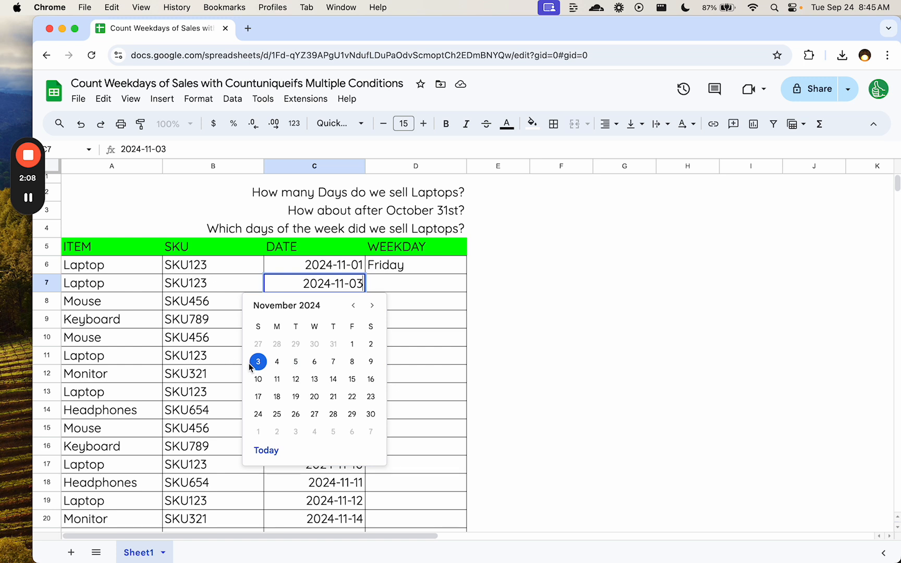
{"action": "key", "text": "Escape"}
{"action": "left_click", "coordinate": [392, 272]}
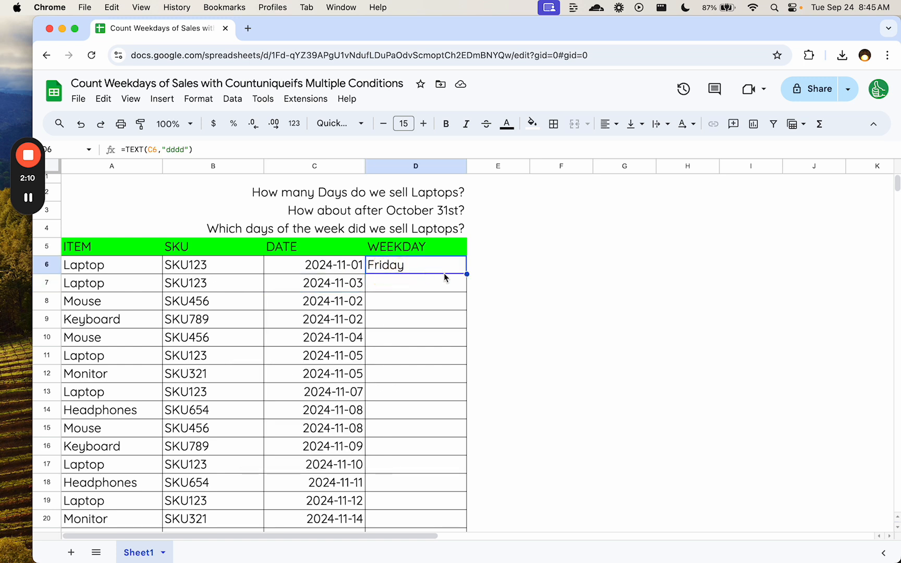
{"action": "key", "text": "super+c"}
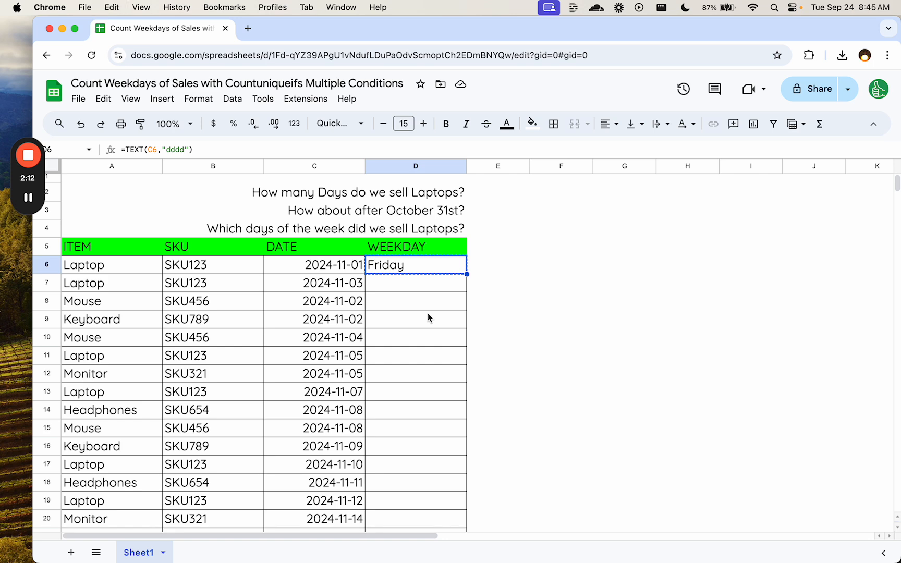
{"action": "key", "text": "super+shift+Down"}
{"action": "key", "text": "super+shift+Up"}
{"action": "key", "text": "shift+Down"}
{"action": "key", "text": "shift+Up"}
{"action": "key", "text": "Up"}
{"action": "key", "text": "Up"}
{"action": "key", "text": "Down"}
{"action": "key", "text": "Down"}
{"action": "key", "text": "Down"}
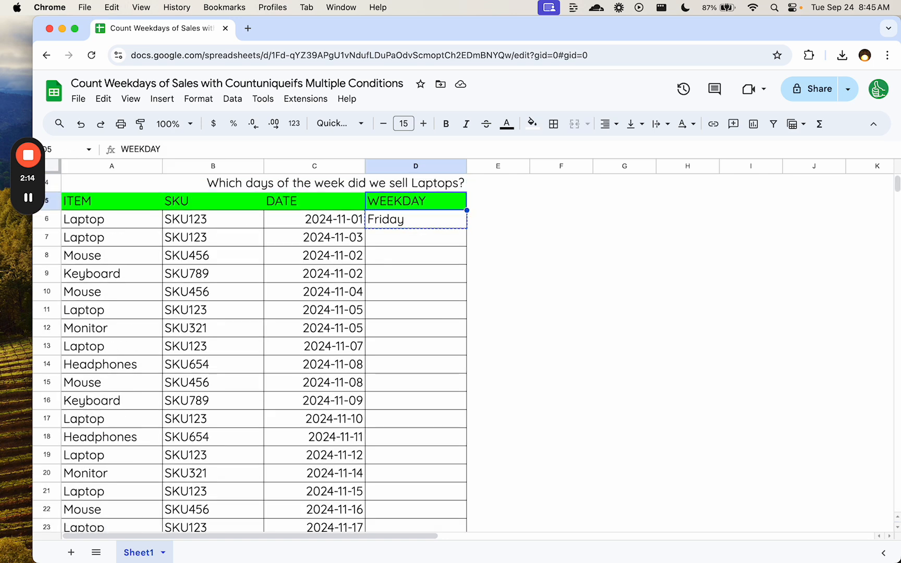
- Copy the weekday formula from D6 down the WEEKDAY column through D105
{"action": "left_click", "coordinate": [445, 223]}
{"action": "key", "text": "super+c"}
{"action": "scroll", "coordinate": [410, 381], "scroll_direction": "down", "scroll_amount": 20}
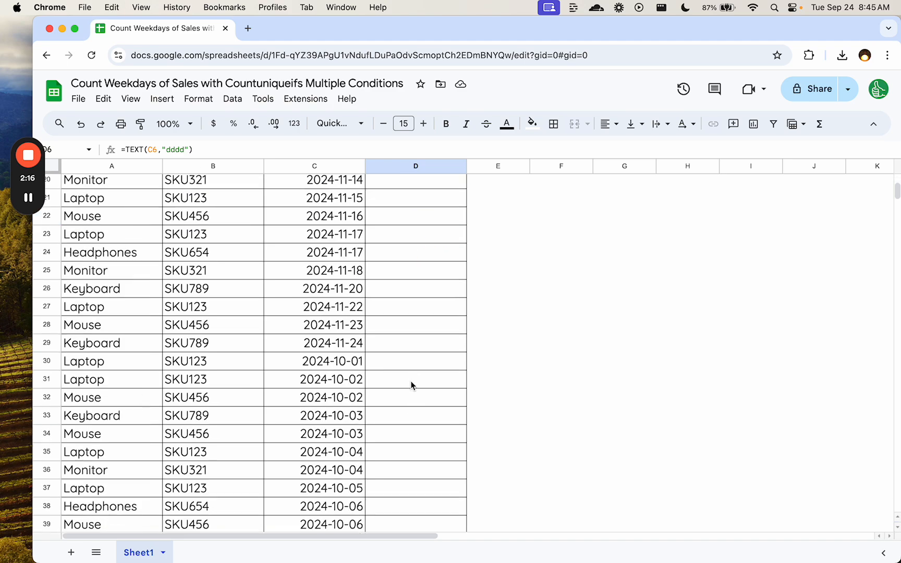
{"action": "scroll", "coordinate": [410, 381], "scroll_direction": "up", "scroll_amount": 2}
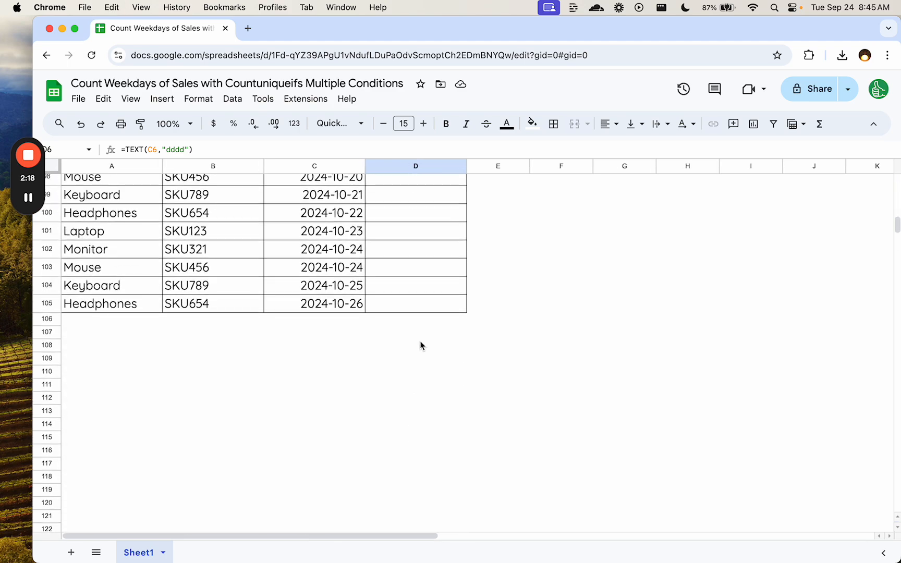
{"action": "left_click", "coordinate": [427, 305], "text": "shift"}
{"action": "key", "text": "super+v"}
{"action": "scroll", "coordinate": [426, 305], "scroll_direction": "up", "scroll_amount": 20}
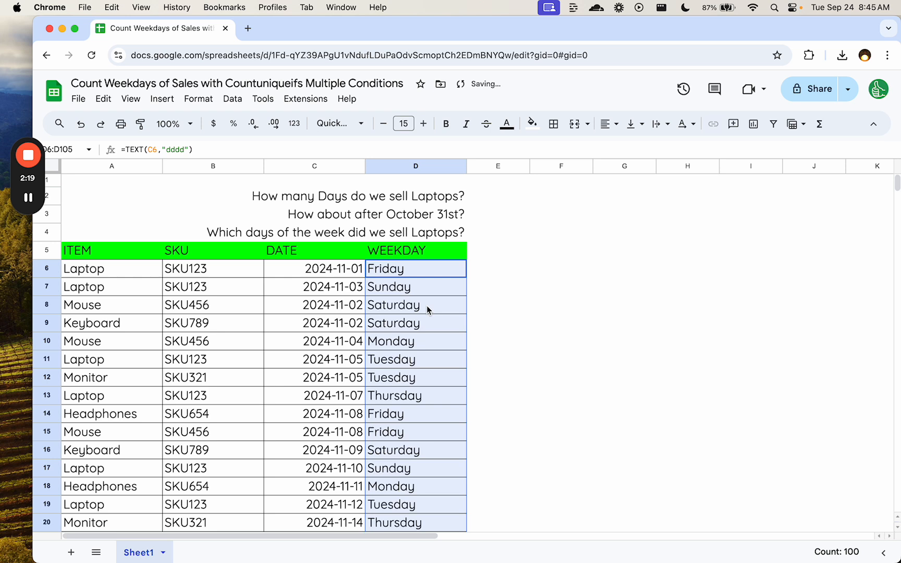
- Compare the dates with their weekday names, including the two rows dated 2024-11-05
{"action": "left_click", "coordinate": [387, 289]}
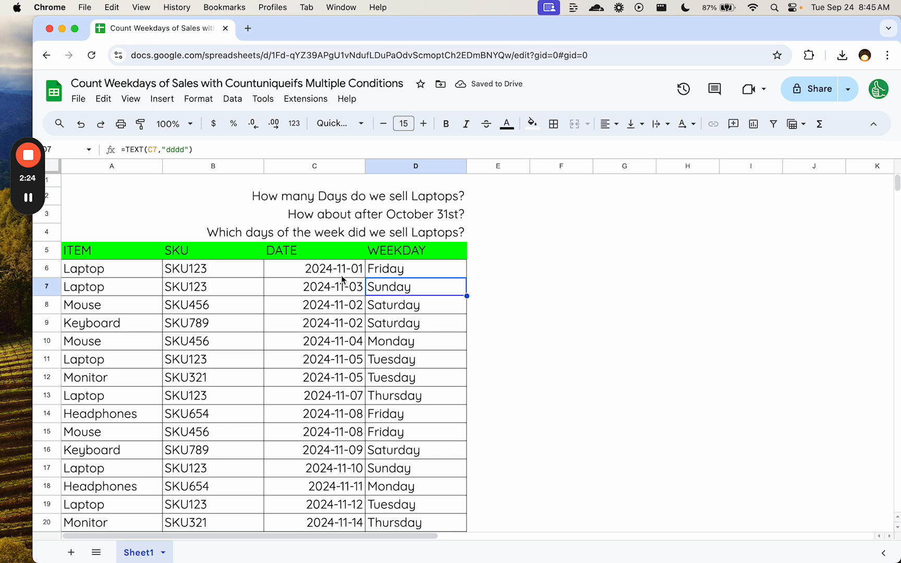
{"action": "left_click_drag", "start_coordinate": [334, 270], "coordinate": [324, 358]}
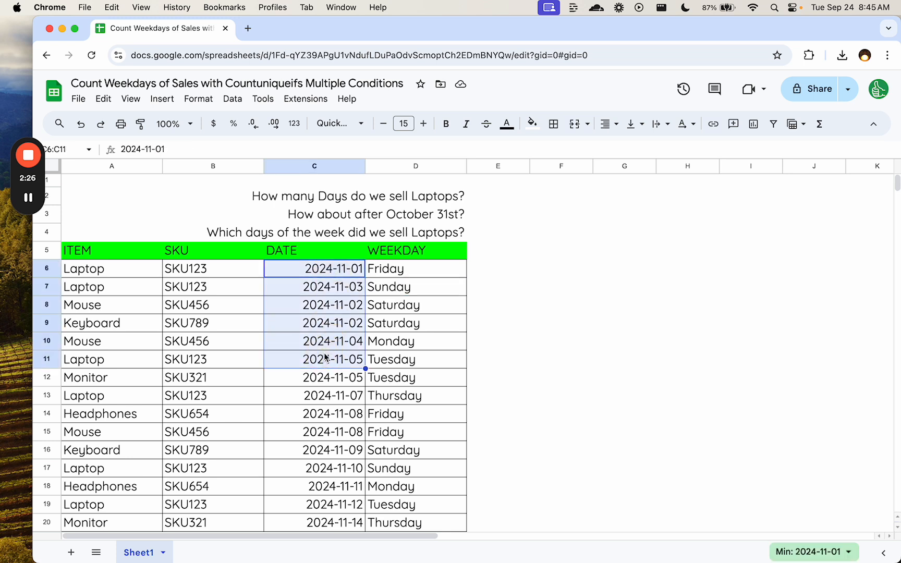
{"action": "left_click_drag", "start_coordinate": [397, 270], "coordinate": [416, 415]}
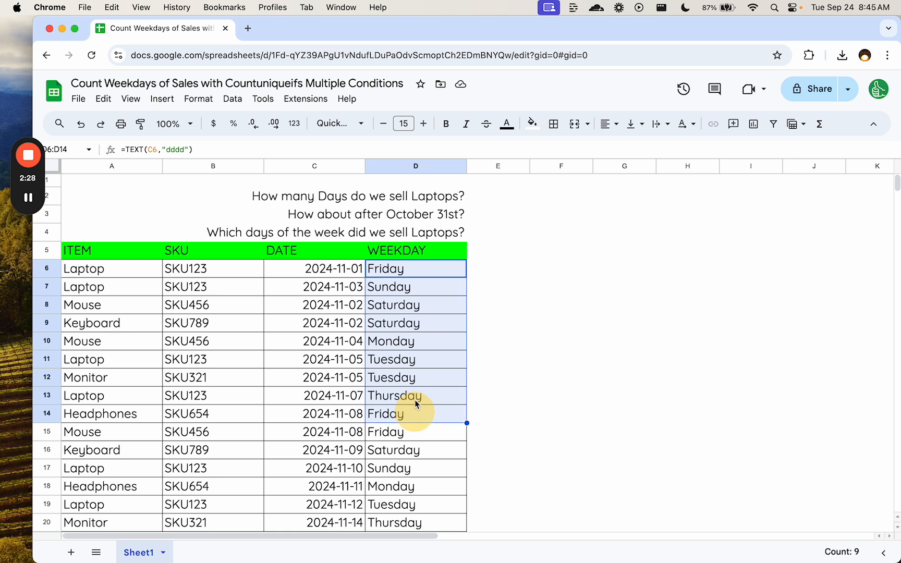
{"action": "left_click", "coordinate": [416, 366]}
{"action": "left_click_drag", "start_coordinate": [138, 359], "coordinate": [120, 378]}
{"action": "left_click_drag", "start_coordinate": [423, 356], "coordinate": [144, 384]}
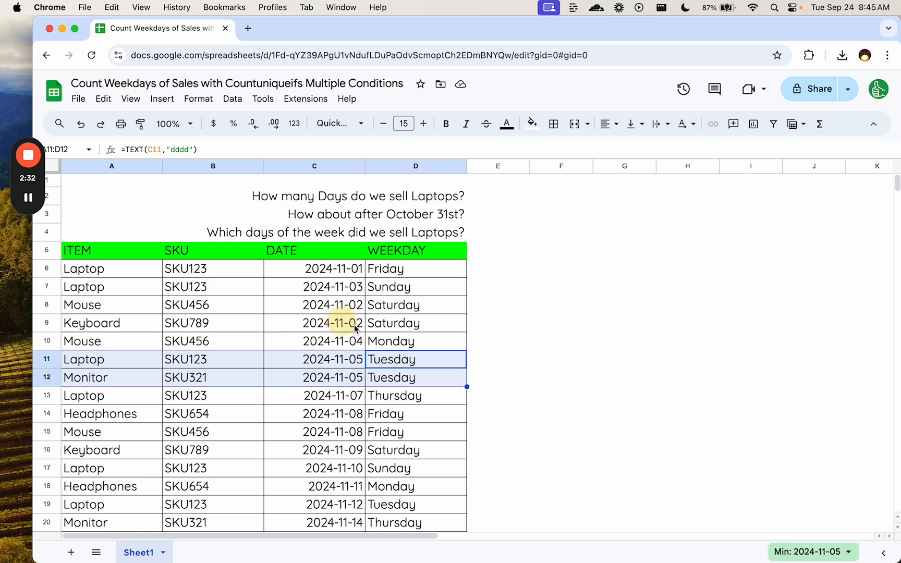
{"action": "left_click", "coordinate": [494, 199]}
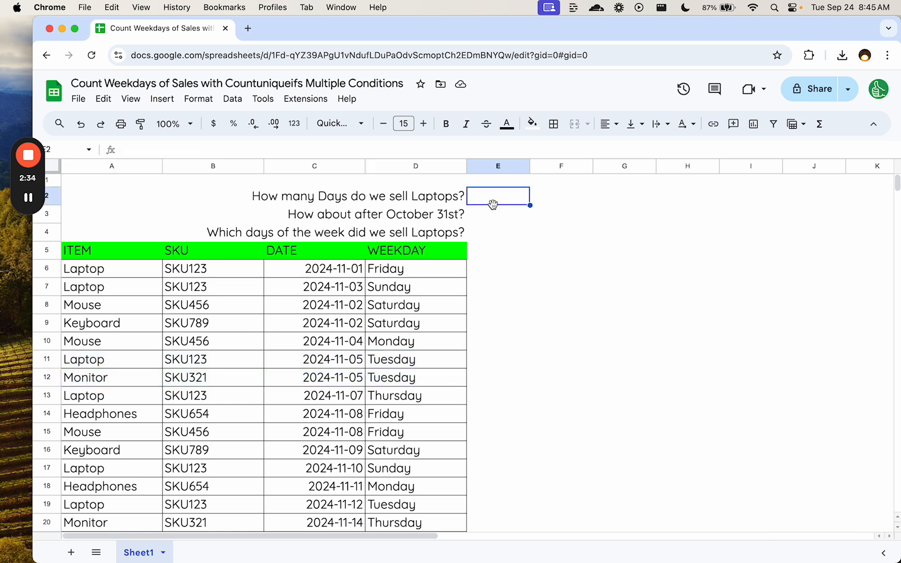
{"action": "left_click", "coordinate": [484, 245]}
- Enter =FILTER(D:D,A:A="Laptop") in E4 to list the weekdays of all laptop sales
{"action": "left_click", "coordinate": [497, 231]}
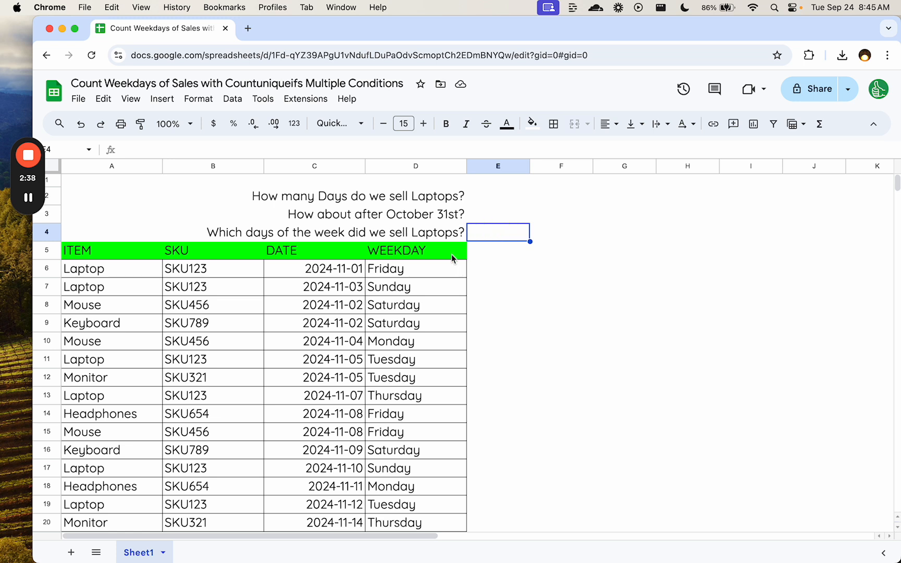
{"action": "type", "text": "=FILTER("}
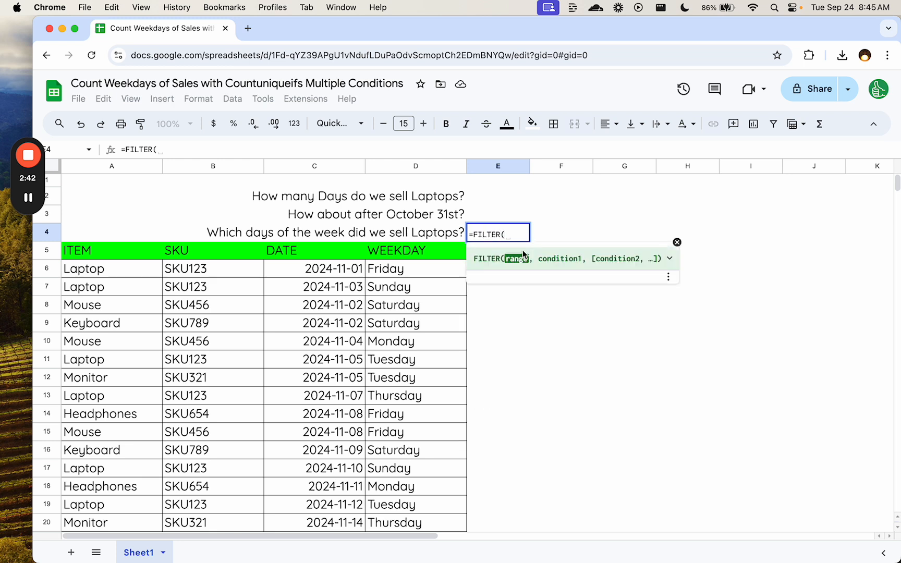
{"action": "left_click", "coordinate": [400, 167]}
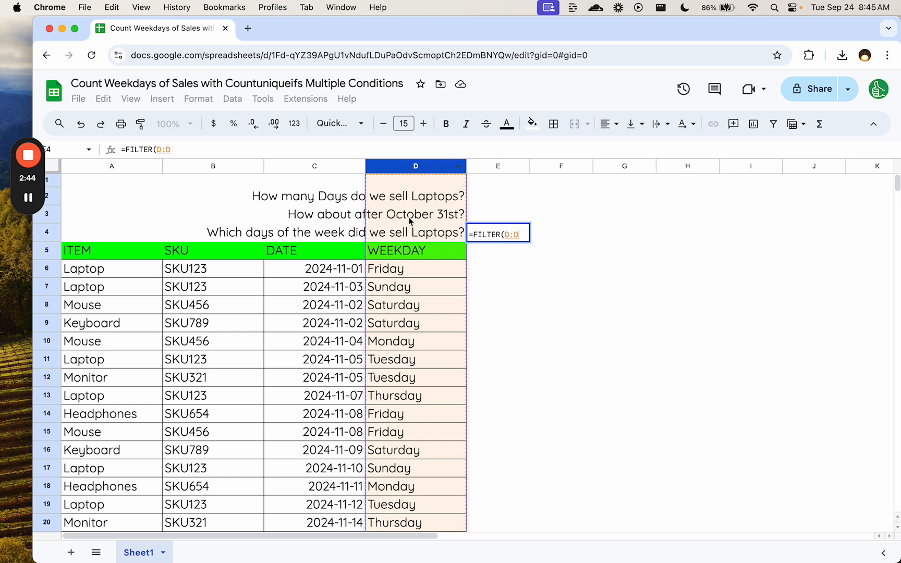
{"action": "type", "text": ",A:A"}
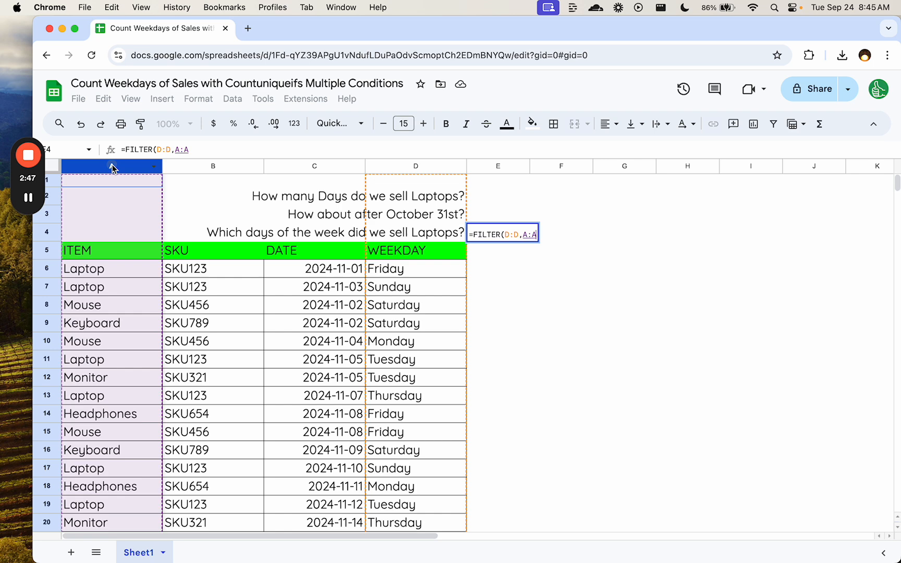
{"action": "left_click", "coordinate": [116, 166]}
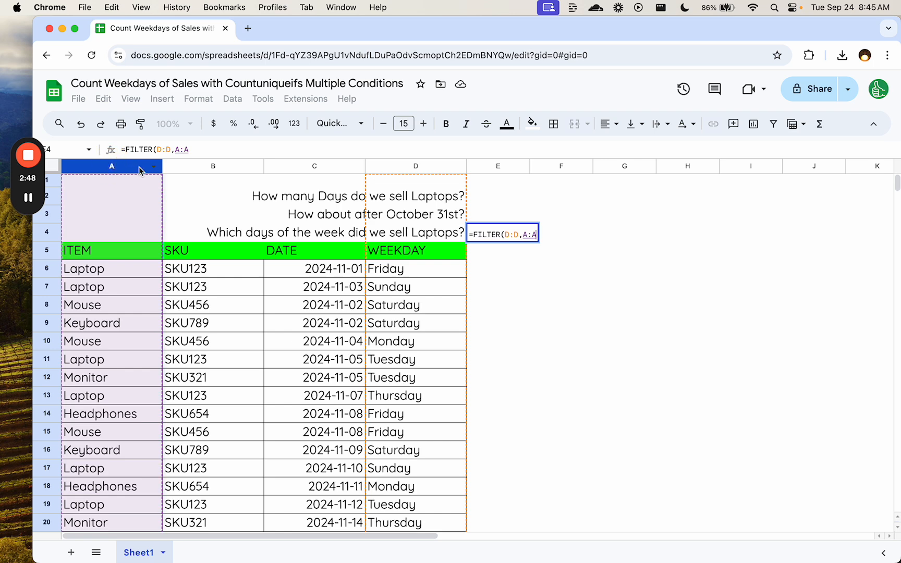
{"action": "type", "text": "=\"Lat"}
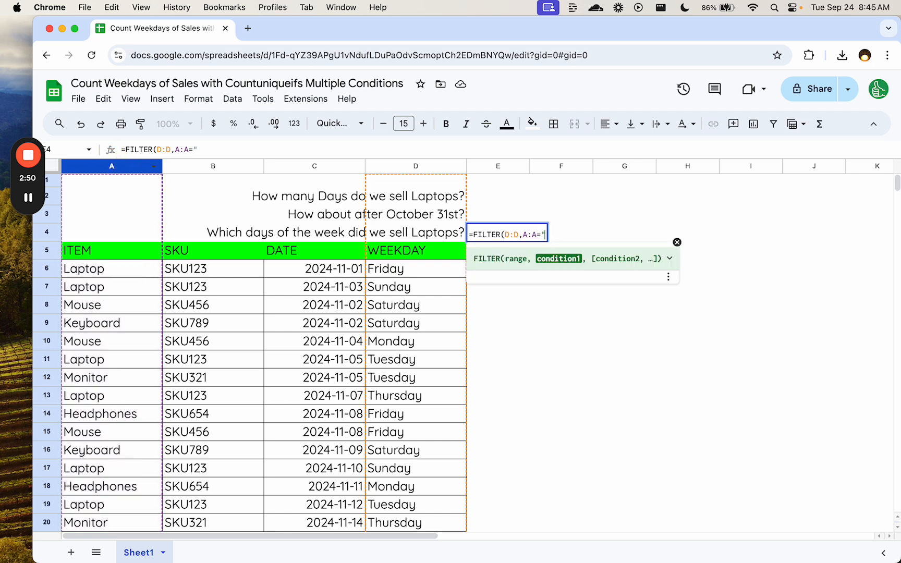
{"action": "key", "text": "BackSpace"}
{"action": "type", "text": "ptop\")"}
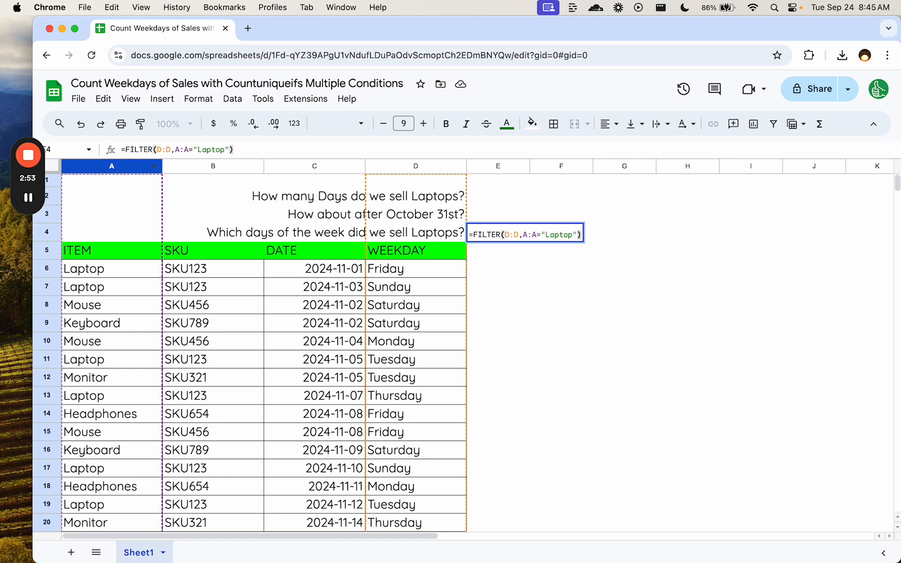
{"action": "key", "text": "Return"}
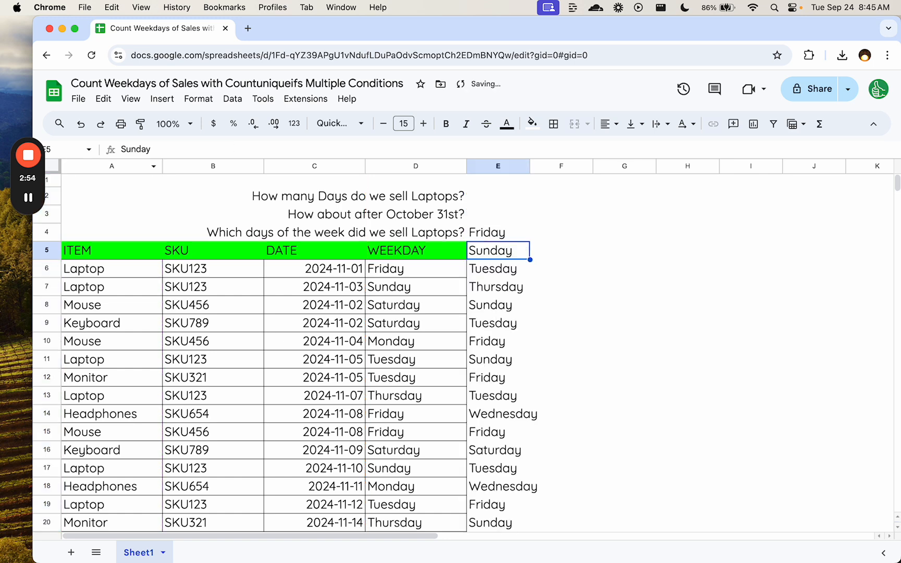
- Examine the laptop-sale weekdays listed from E4 down to E24
{"action": "left_click_drag", "start_coordinate": [492, 232], "coordinate": [487, 462]}
{"action": "scroll", "coordinate": [487, 386], "scroll_direction": "down", "scroll_amount": 5}
{"action": "scroll", "coordinate": [487, 459], "scroll_direction": "down", "scroll_amount": 5}
{"action": "scroll", "coordinate": [493, 386], "scroll_direction": "up", "scroll_amount": 10}
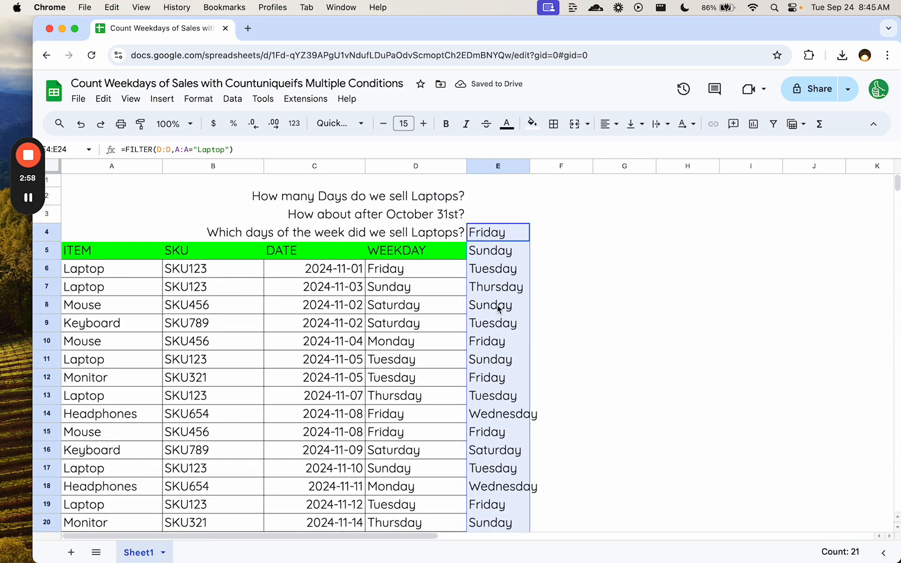
- Wrap the E4 formula in UNIQUE so it reads =UNIQUE(FILTER(D:D,A:A="Laptop"))
{"action": "double_click", "coordinate": [473, 232]}
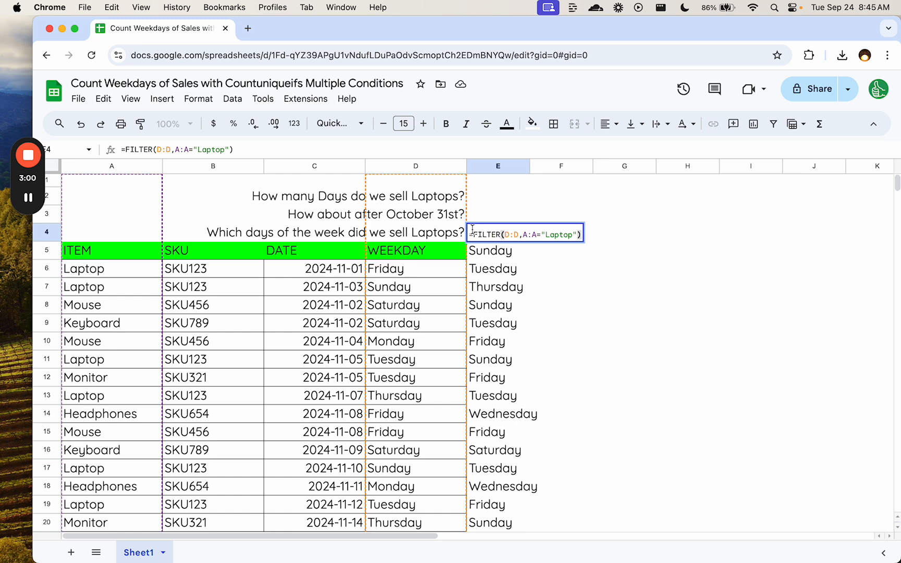
{"action": "type", "text": "UNIQu"}
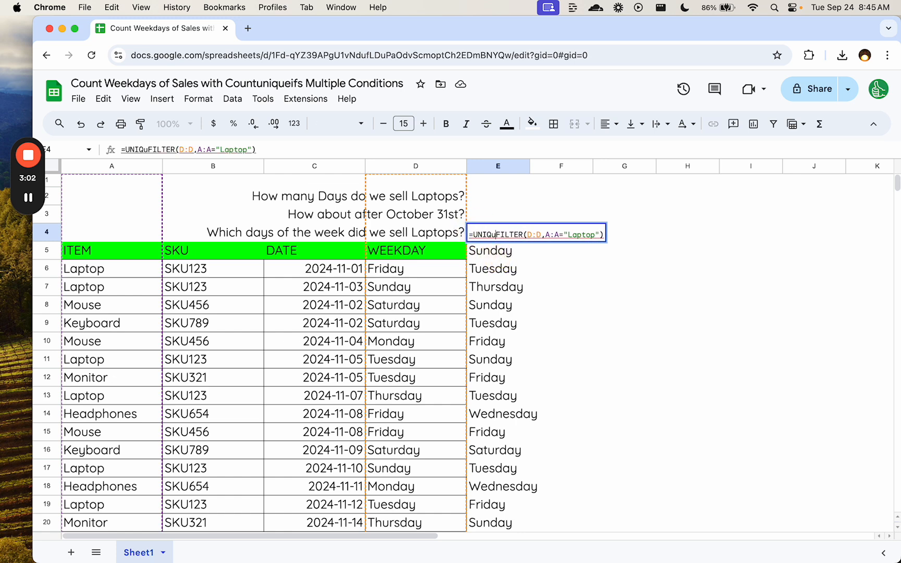
{"action": "type", "text": "E("}
{"action": "key", "text": "BackSpace"}
{"action": "key", "text": "BackSpace"}
{"action": "key", "text": "BackSpace"}
{"action": "type", "text": "UE("}
{"action": "key", "text": "super+Right"}
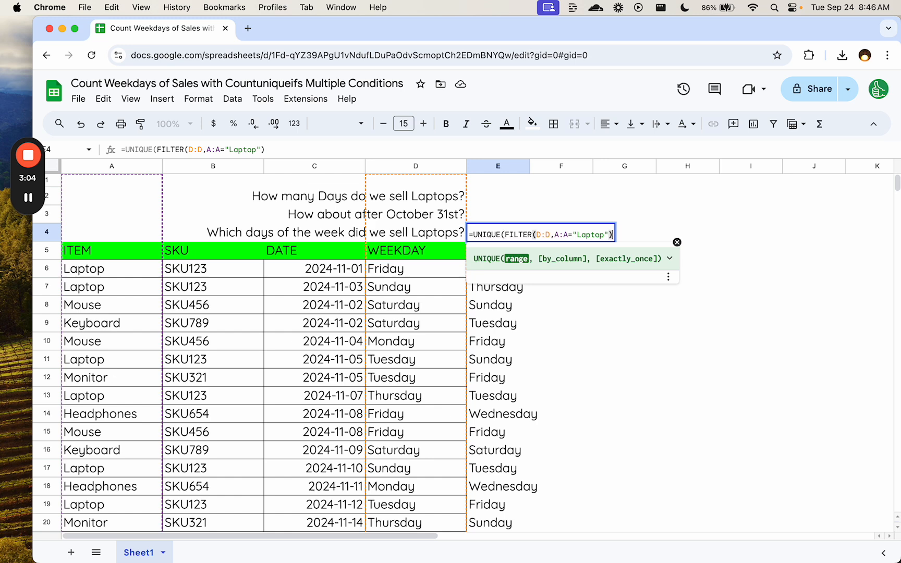
{"action": "type", "text": ")"}
{"action": "key", "text": "Return"}
- Examine each distinct laptop-sale weekday listed from E4 down to E10
{"action": "left_click", "coordinate": [500, 237]}
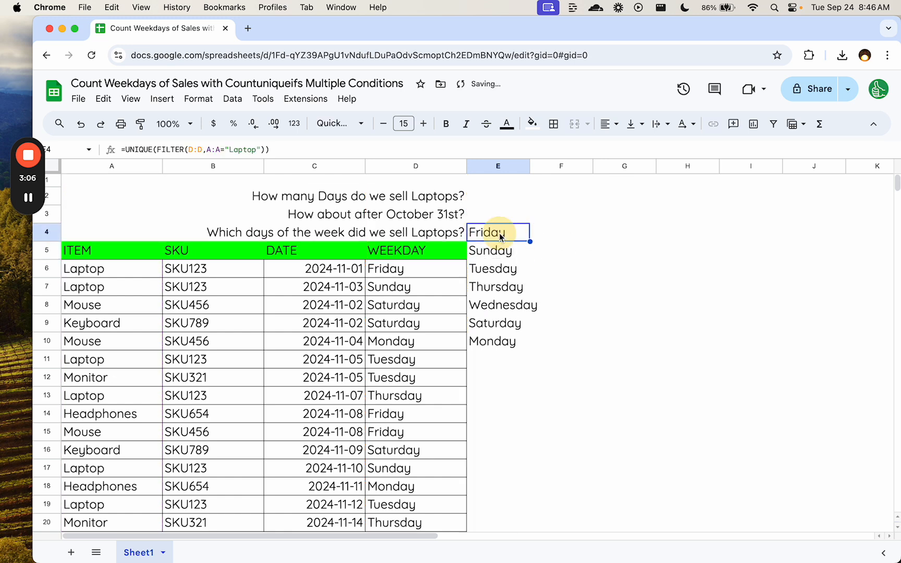
{"action": "left_click", "coordinate": [499, 252]}
{"action": "left_click", "coordinate": [501, 270]}
{"action": "left_click", "coordinate": [502, 288]}
{"action": "left_click", "coordinate": [498, 307]}
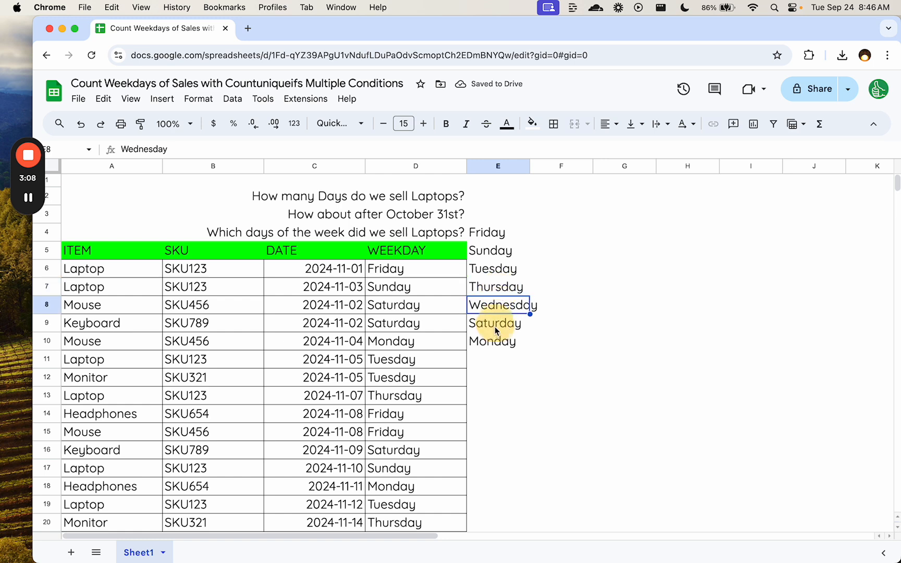
{"action": "left_click", "coordinate": [495, 325]}
{"action": "left_click", "coordinate": [496, 342]}
{"action": "left_click_drag", "start_coordinate": [497, 233], "coordinate": [495, 346]}
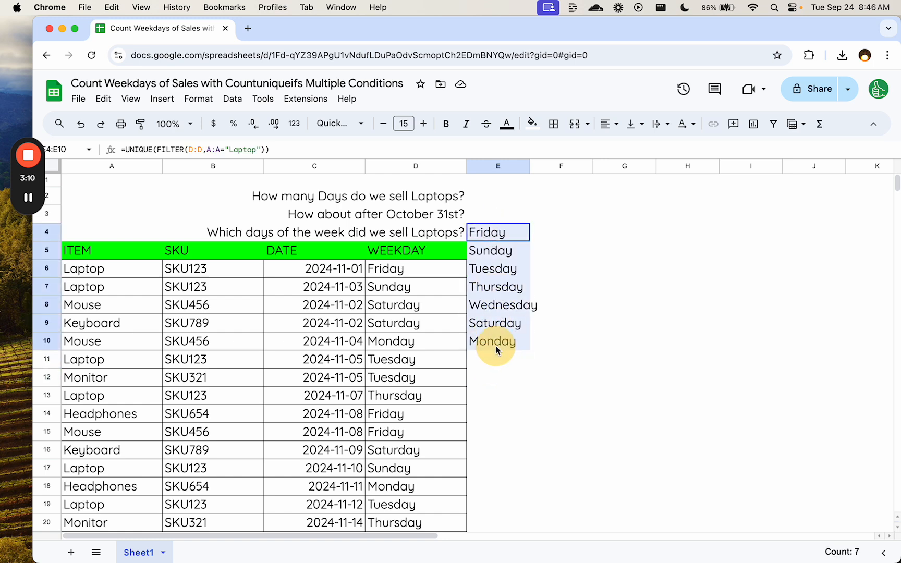
{"action": "left_click", "coordinate": [496, 234]}
{"action": "key", "text": "Delete"}
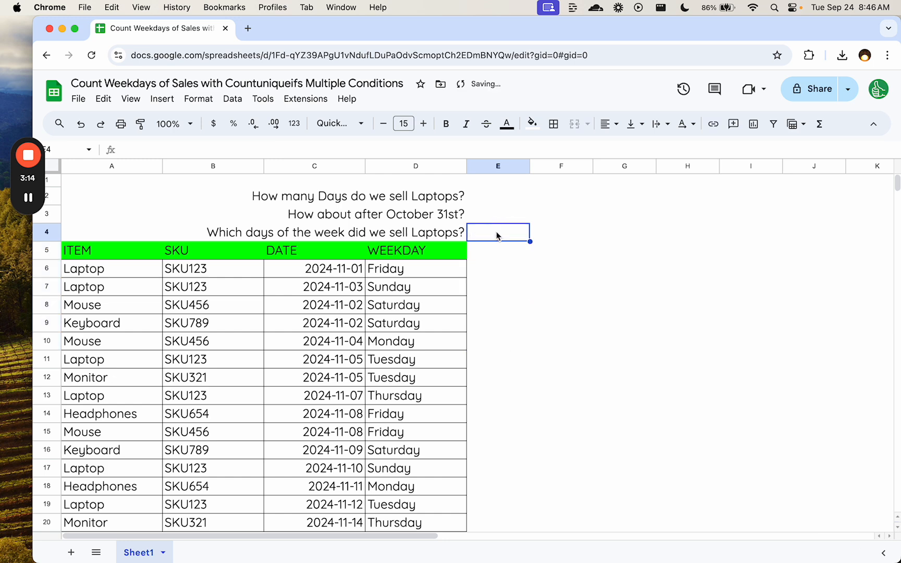
{"action": "key", "text": "cmd+z"}
- Check how many weekdays the range E4:E10 contains, for the answer in E2
{"action": "left_click", "coordinate": [482, 197]}
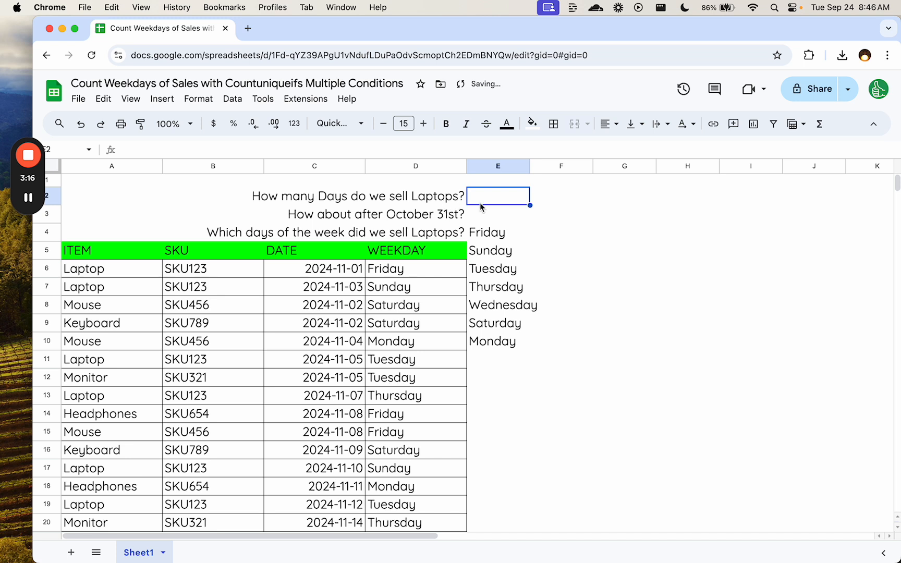
{"action": "left_click_drag", "start_coordinate": [493, 235], "coordinate": [491, 346]}
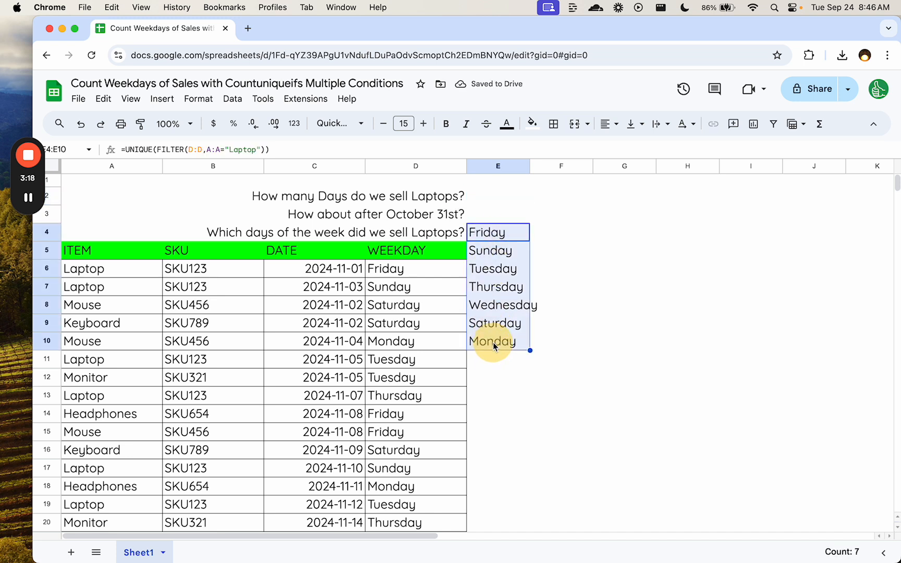
{"action": "left_click", "coordinate": [495, 234]}
{"action": "left_click_drag", "start_coordinate": [494, 234], "coordinate": [528, 345]}
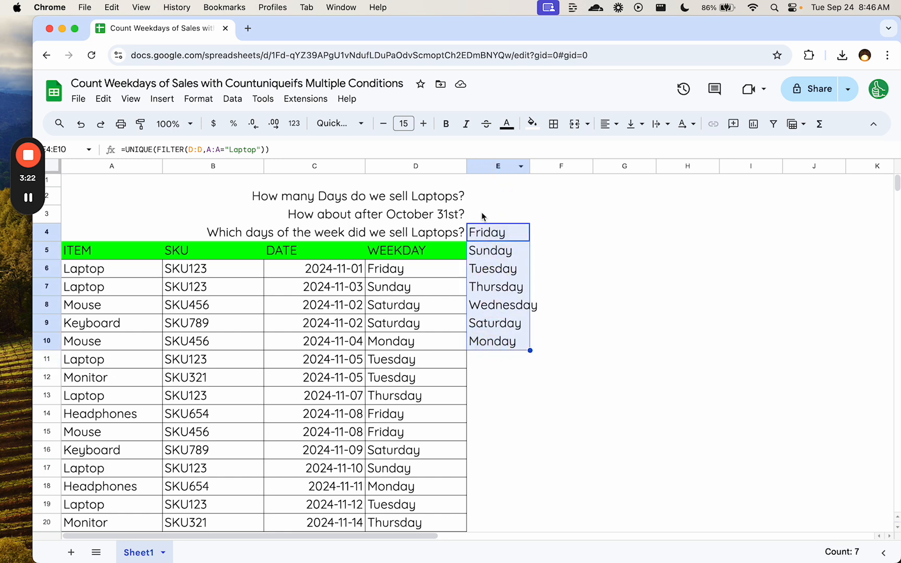
{"action": "left_click", "coordinate": [495, 204]}
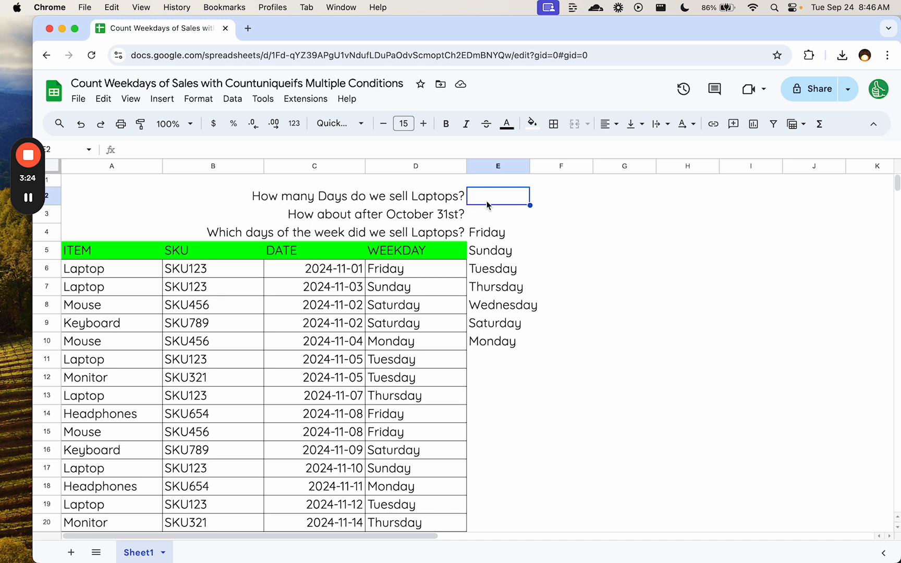
- Start a COUNTUNIQUEIFS formula in E2 with the weekday column D:D as the range to count
{"action": "double_click", "coordinate": [510, 203]}
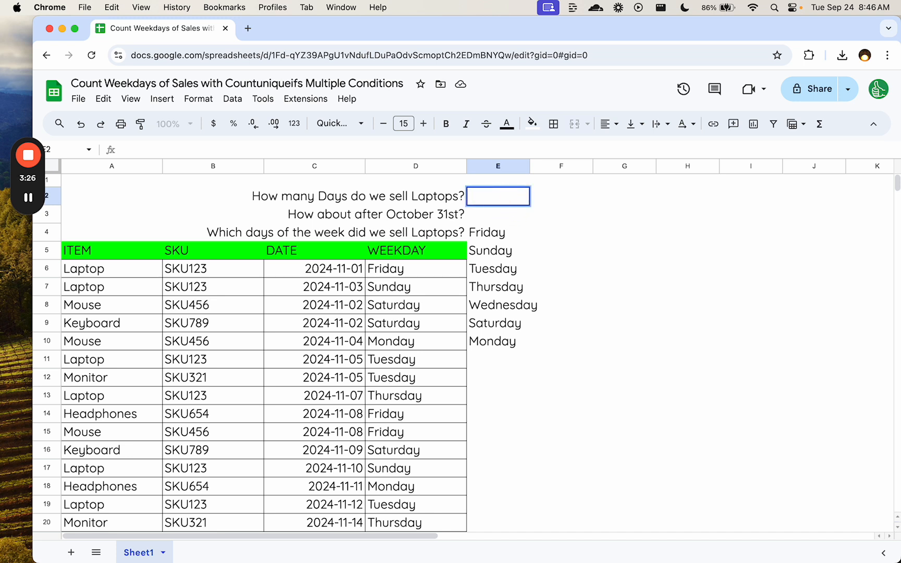
{"action": "type", "text": "=COUNTUNI"}
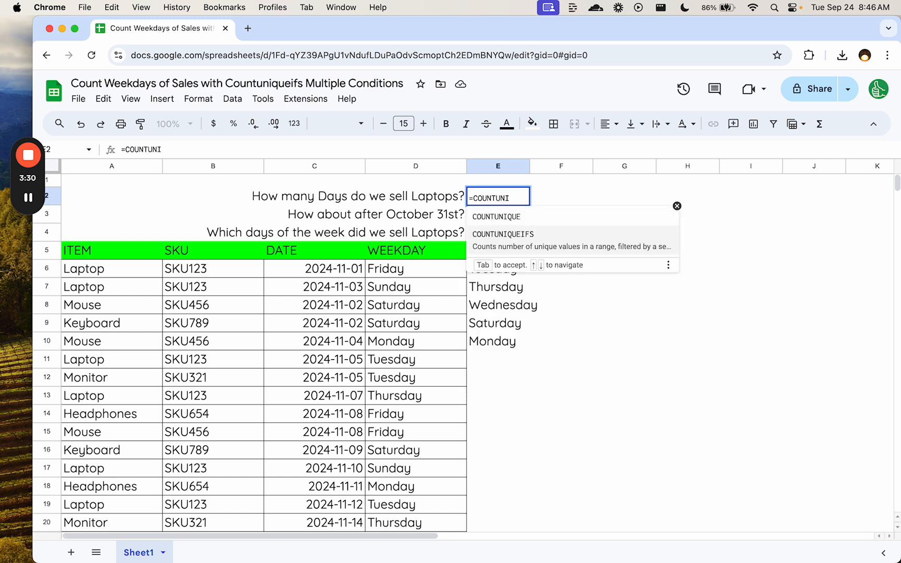
{"action": "key", "text": "Tab"}
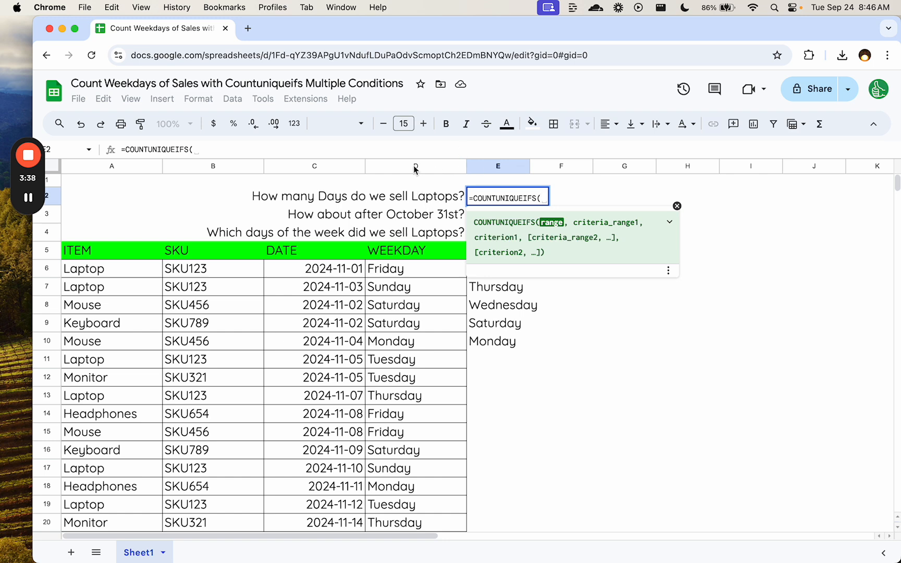
{"action": "left_click", "coordinate": [413, 165]}
{"action": "type", "text": ","}
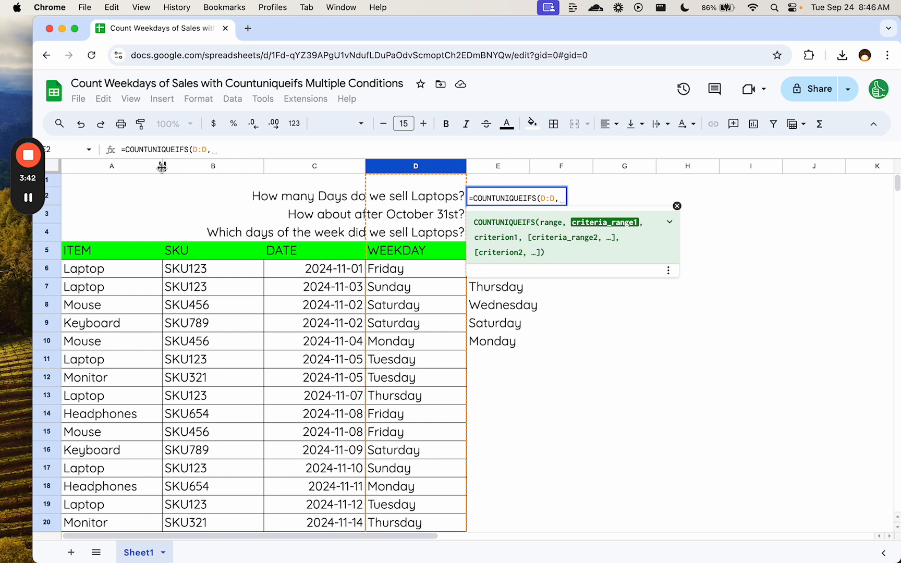
- Complete the E2 formula with criteria range A:A and criterion "Laptop", giving =COUNTUNIQUEIFS(D:D,A:A,"Laptop")
{"action": "left_click", "coordinate": [133, 167]}
{"action": "type", "text": "="}
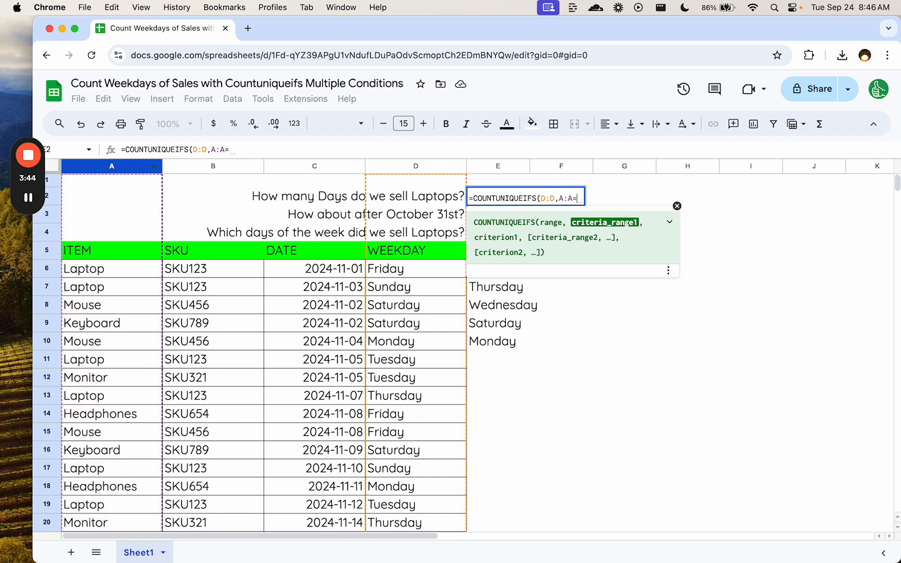
{"action": "key", "text": "BackSpace"}
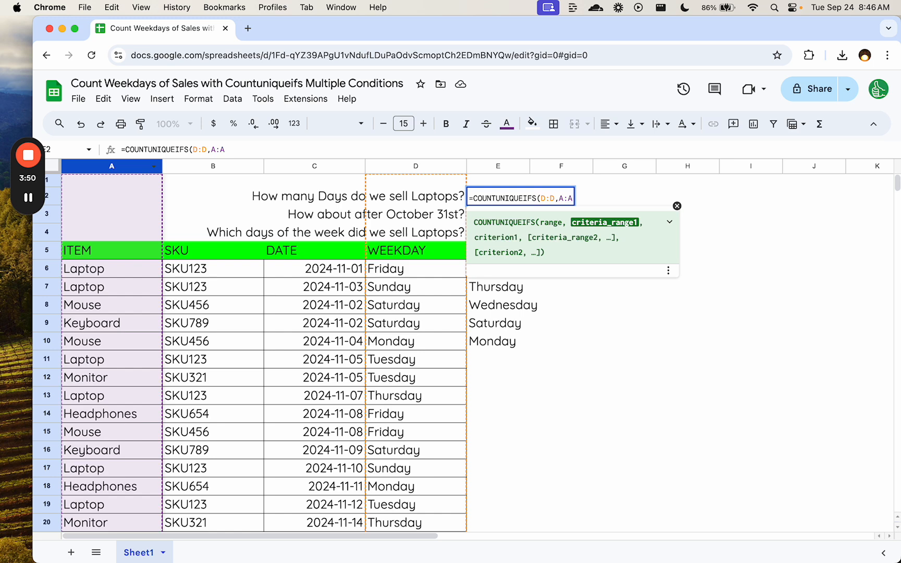
{"action": "type", "text": ",\"La"}
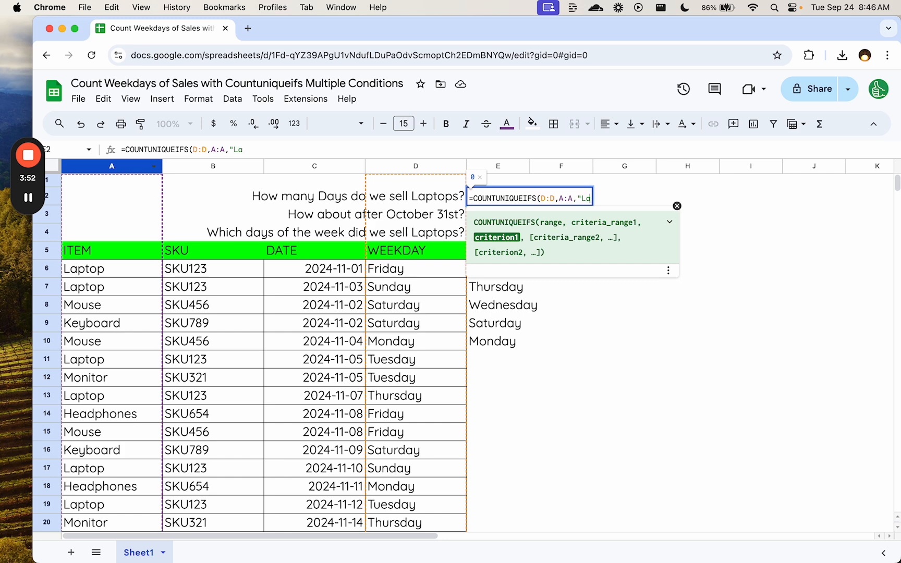
{"action": "type", "text": "ptop"}
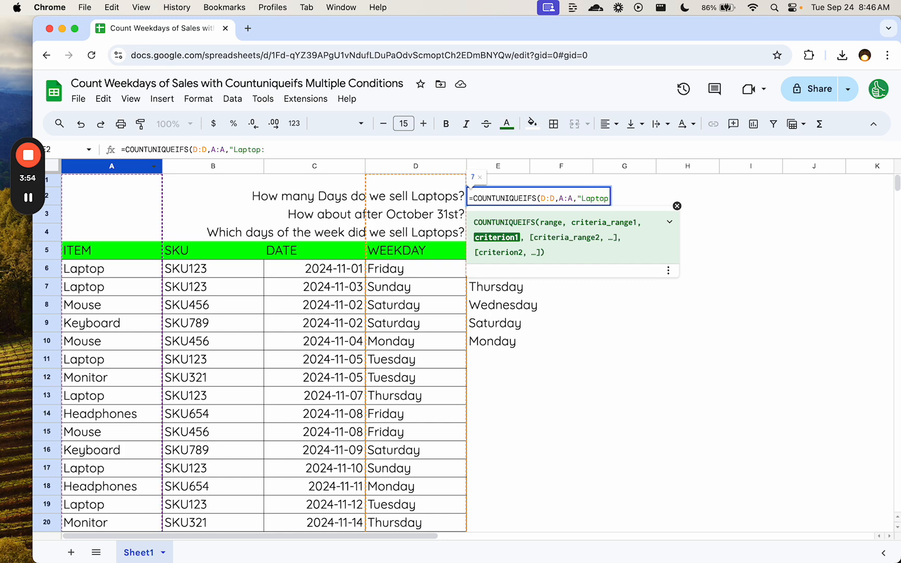
{"action": "type", "text": "\")"}
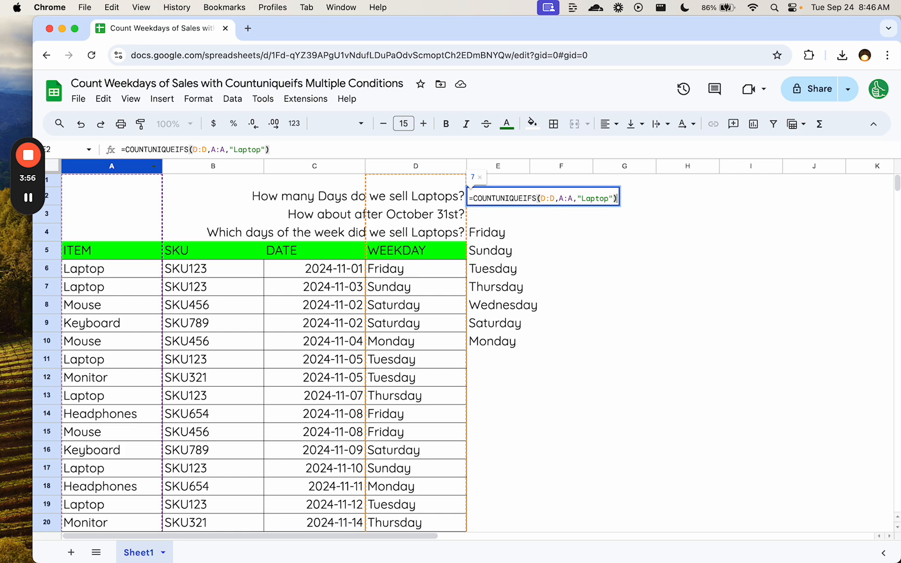
{"action": "key", "text": "Return"}
{"action": "key", "text": "Up"}
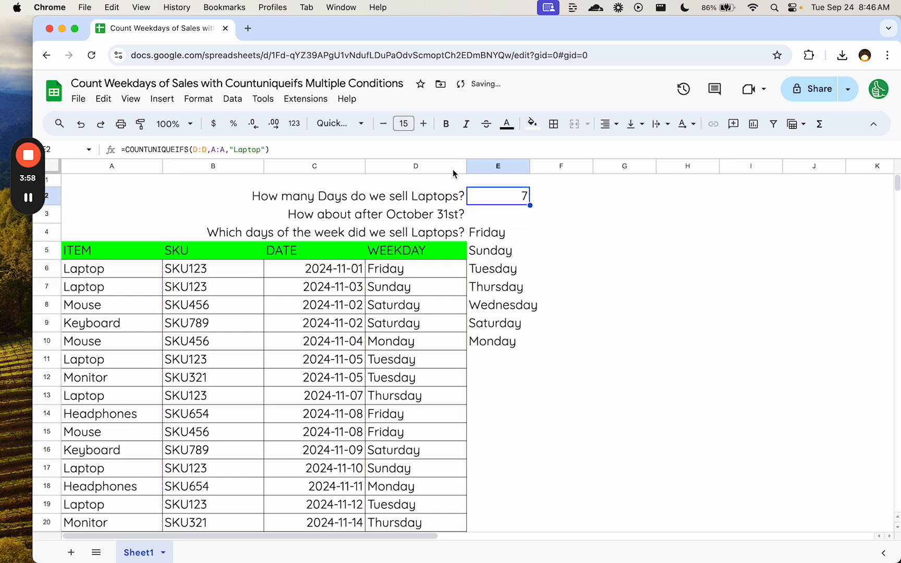
- Try wrapping the E4 formula as =COUNTA(UNIQUE(FILTER(D:D,A:A="Laptop"))), then discard the edit
{"action": "double_click", "coordinate": [498, 238]}
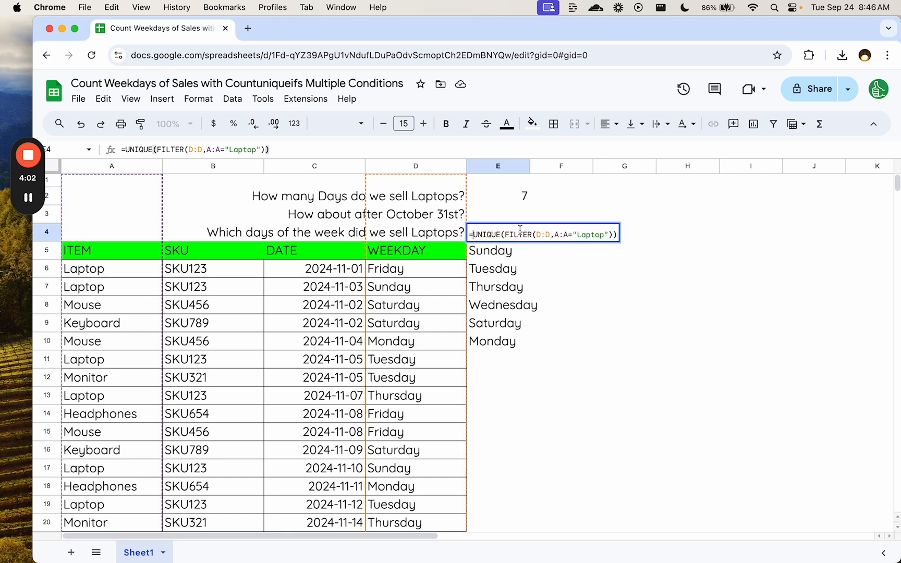
{"action": "left_click", "coordinate": [478, 236]}
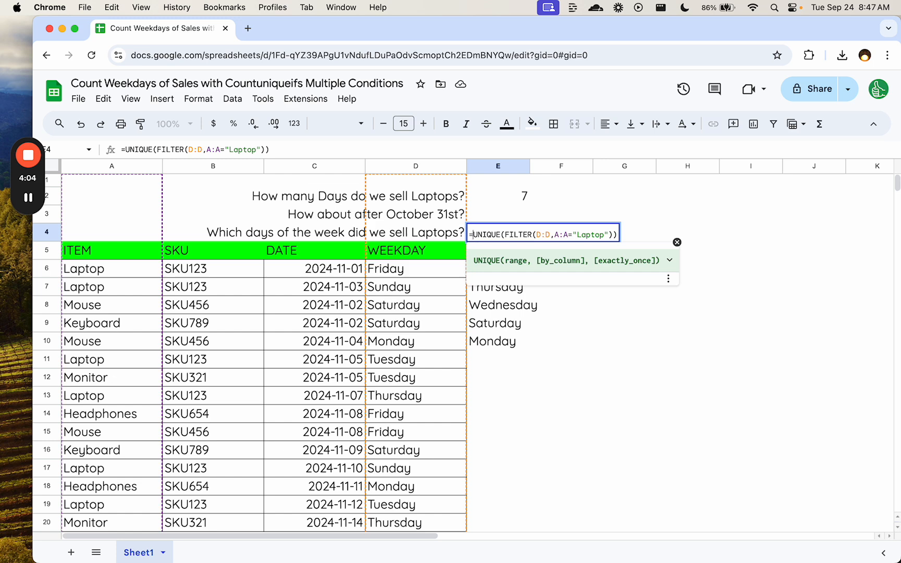
{"action": "type", "text": "COUNT"}
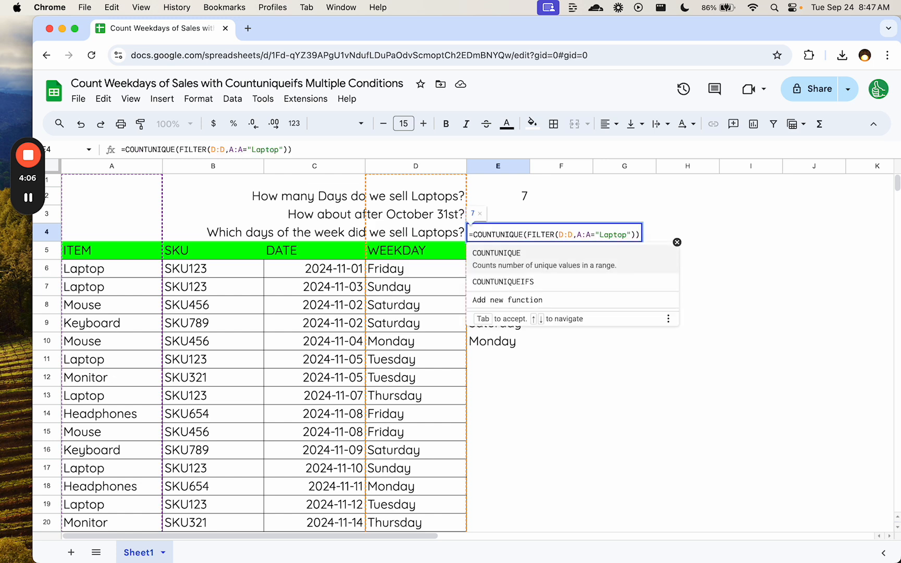
{"action": "type", "text": "A"}
{"action": "key", "text": "BackSpace"}
{"action": "type", "text": "A("}
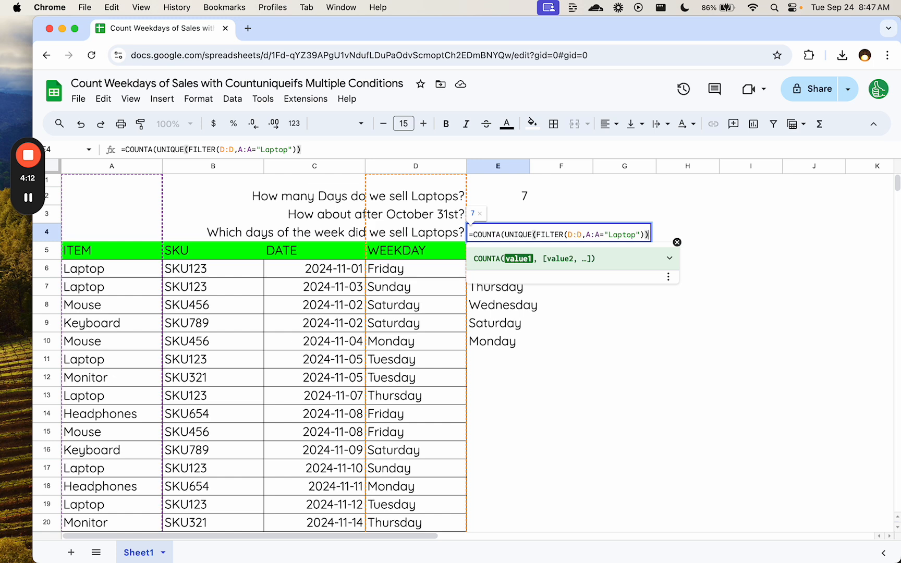
{"action": "key", "text": "End"}
{"action": "type", "text": ")"}
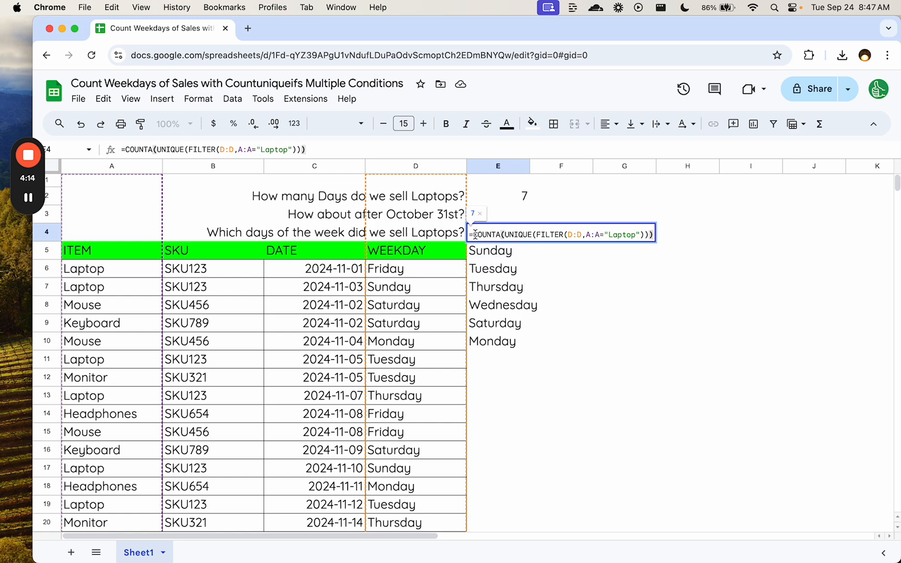
{"action": "left_click_drag", "start_coordinate": [473, 235], "coordinate": [658, 240]}
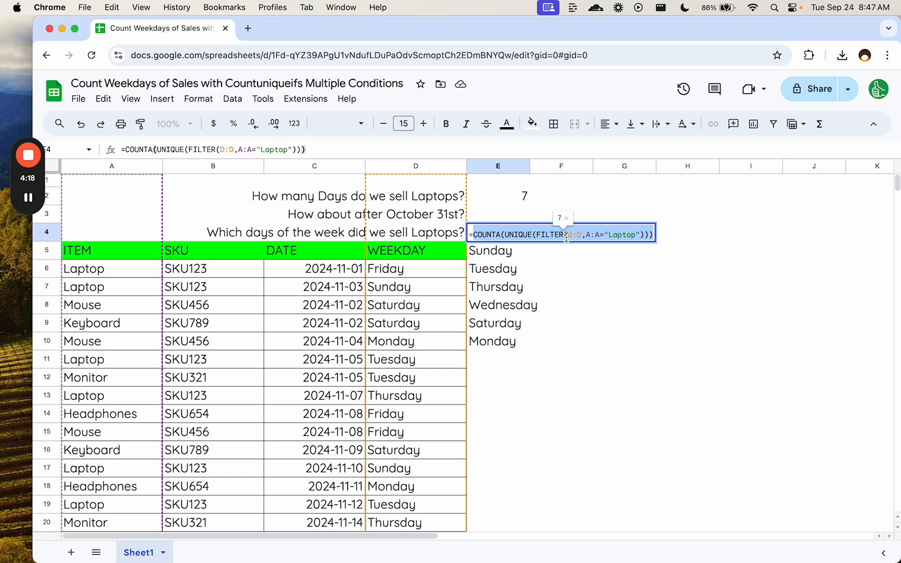
{"action": "key", "text": "Escape"}
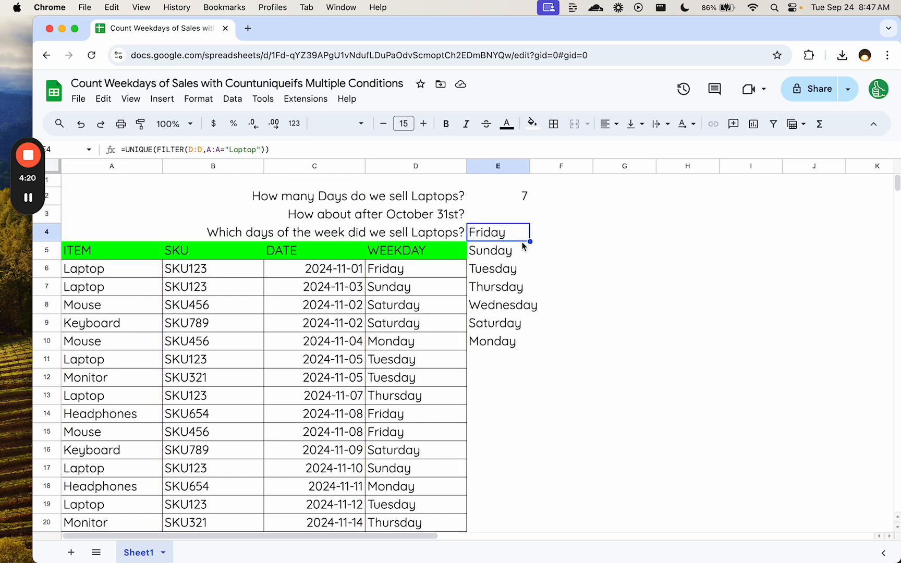
- Compare the weekday list in E4:E10 with the count in E2 and read the October 31st question
{"action": "left_click_drag", "start_coordinate": [483, 232], "coordinate": [499, 344]}
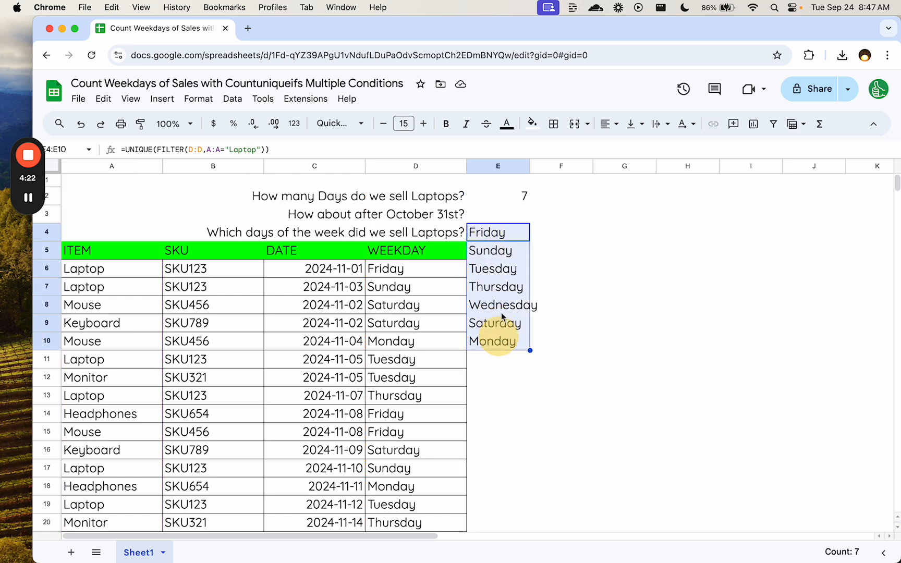
{"action": "left_click", "coordinate": [506, 198]}
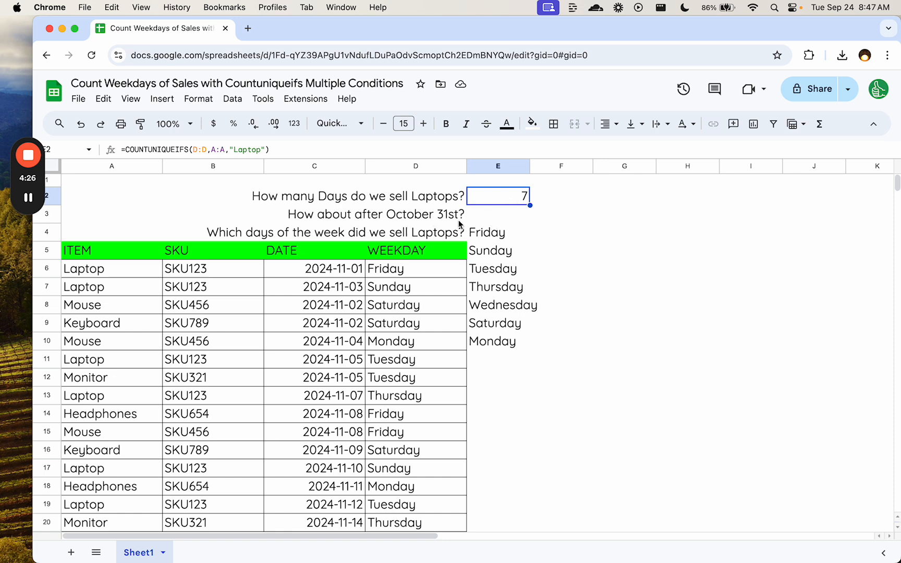
{"action": "left_click", "coordinate": [422, 222]}
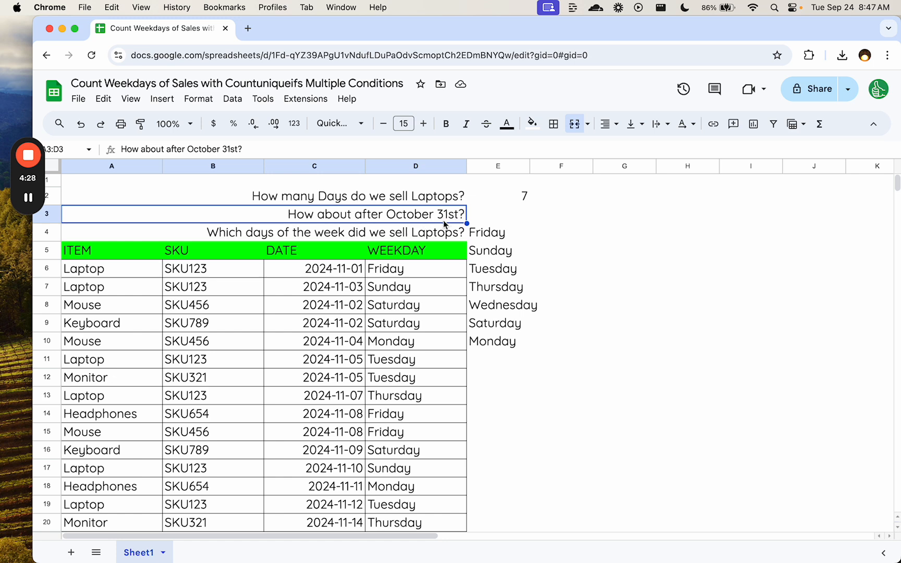
- Copy the text of the COUNTUNIQUEIFS formula from E2 into E3
{"action": "double_click", "coordinate": [503, 203]}
{"action": "key", "text": "super+a"}
{"action": "key", "text": "super+c"}
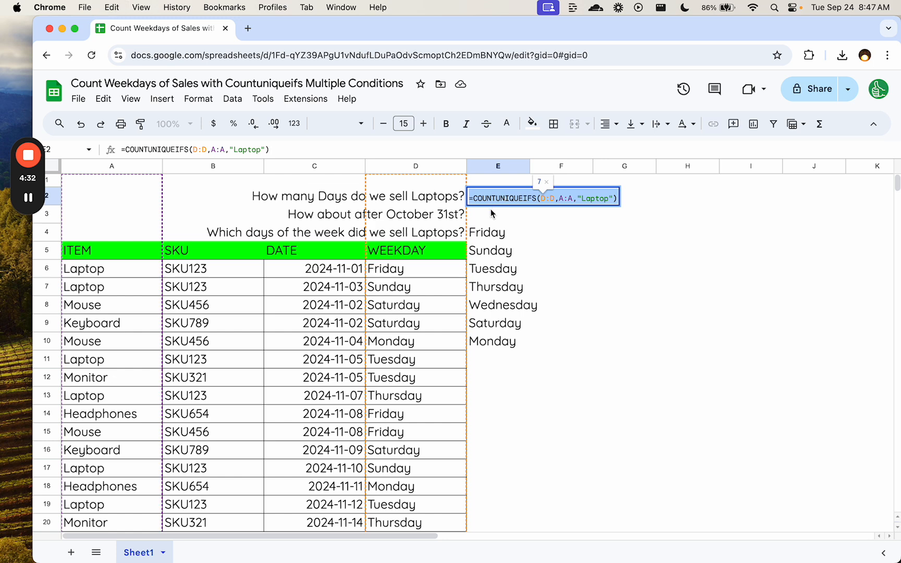
{"action": "left_click", "coordinate": [486, 216]}
{"action": "key", "text": "super+v"}
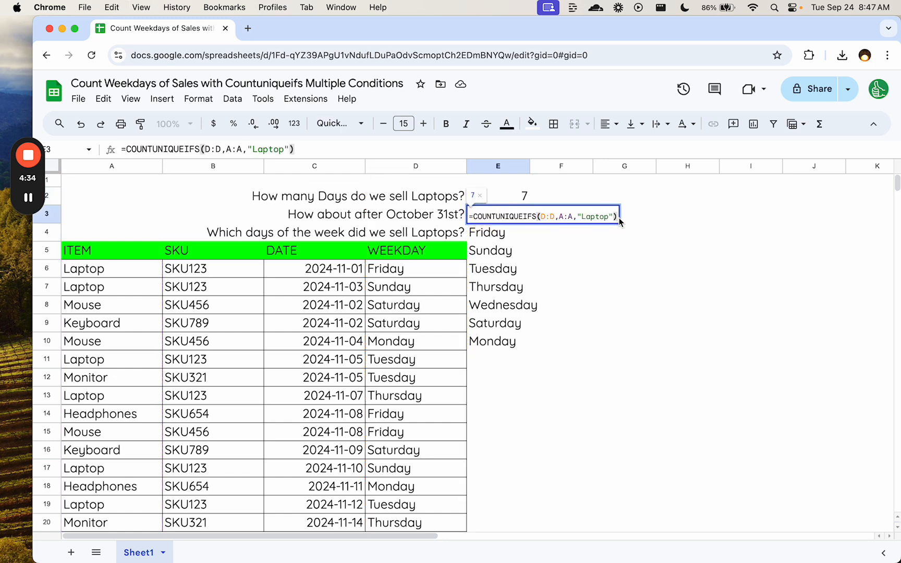
- Extend the COUNTUNIQUEIFS formula in E3 with the second criteria range C:C and a criterion starting ">"&DATE(
{"action": "left_click", "coordinate": [615, 216]}
{"action": "type", "text": ","}
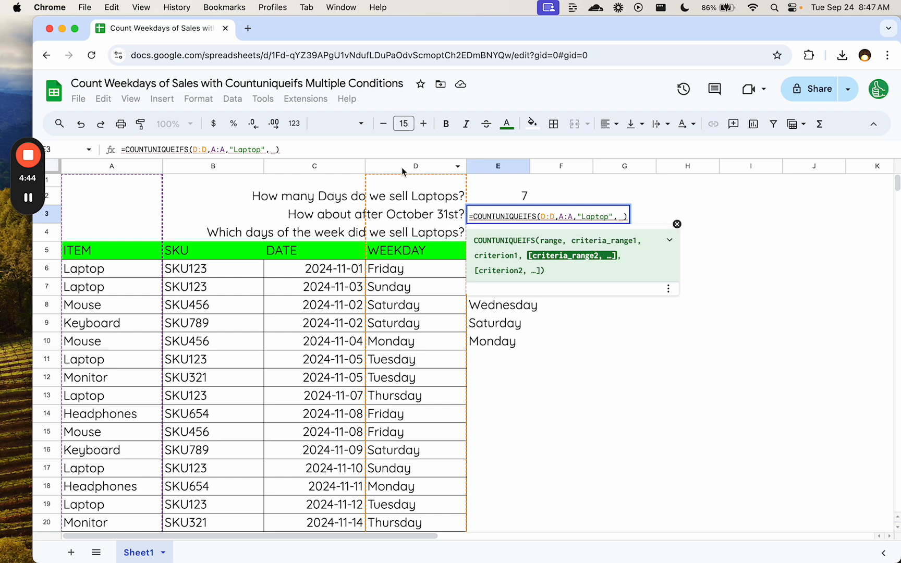
{"action": "left_click", "coordinate": [331, 168]}
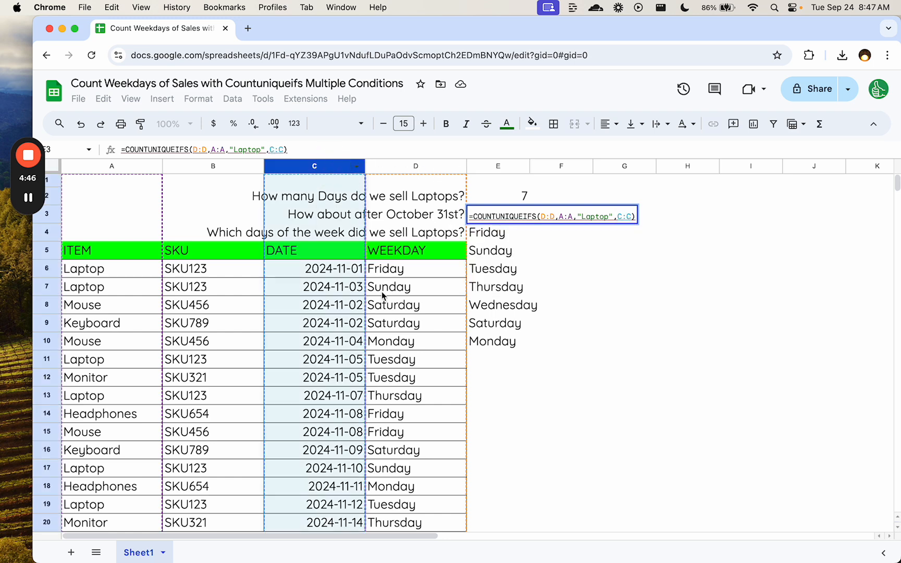
{"action": "type", "text": ",\""}
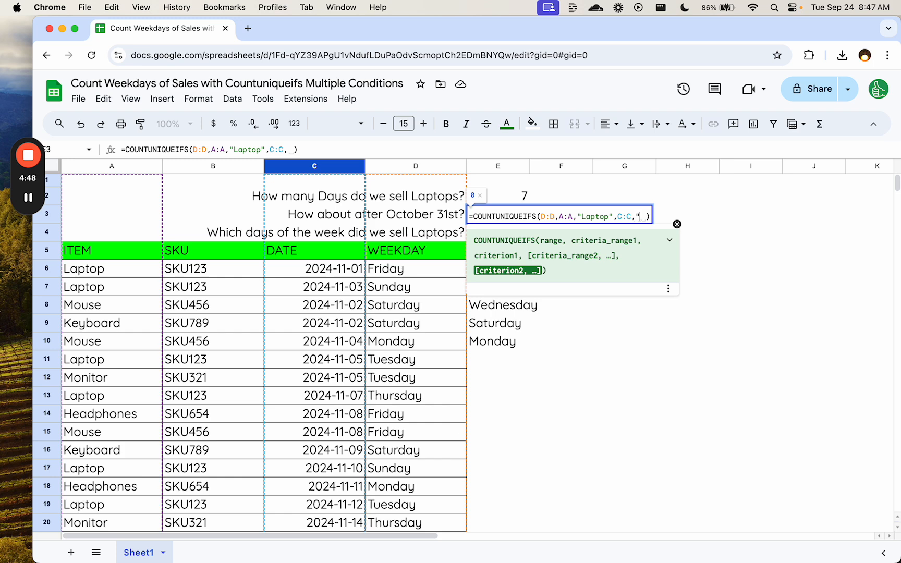
{"action": "type", "text": ">\"&DATE"}
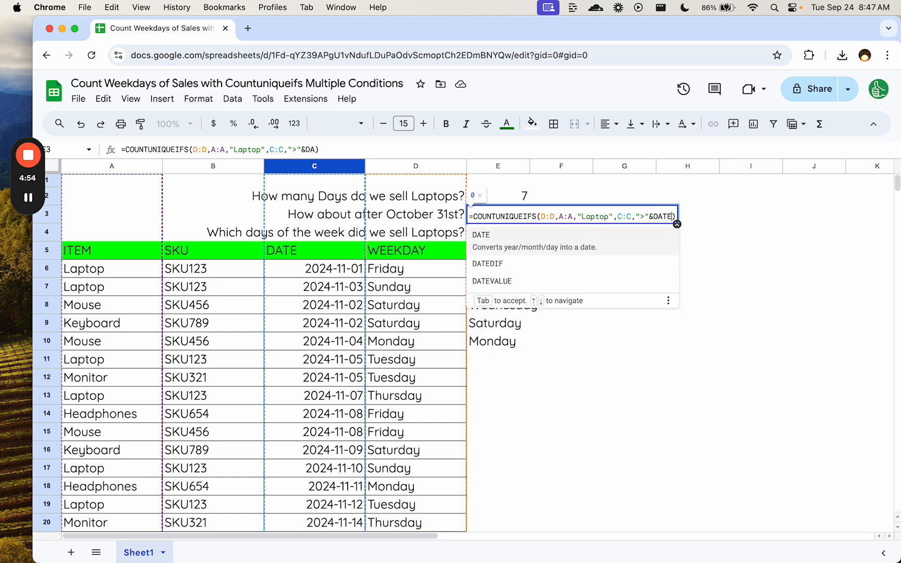
{"action": "type", "text": "("}
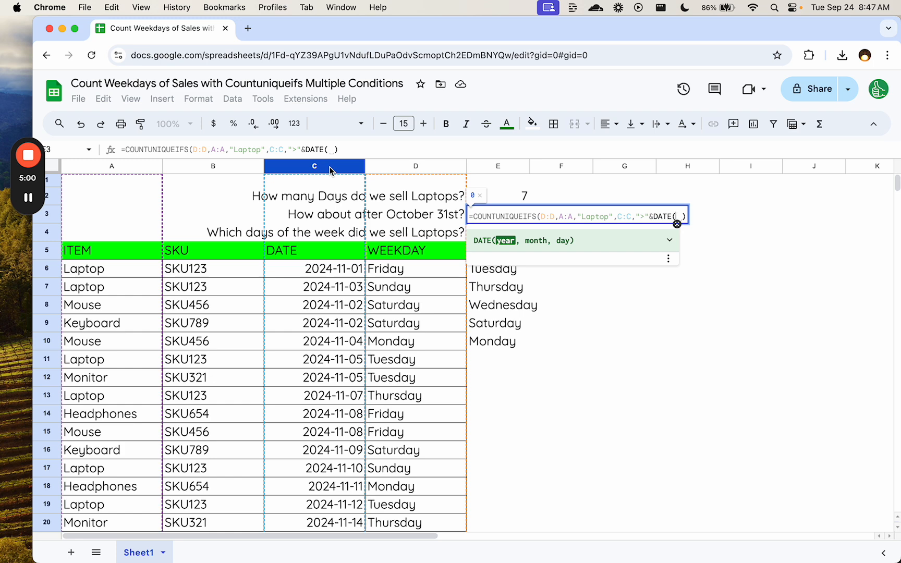
{"action": "type", "text": "YEAR("}
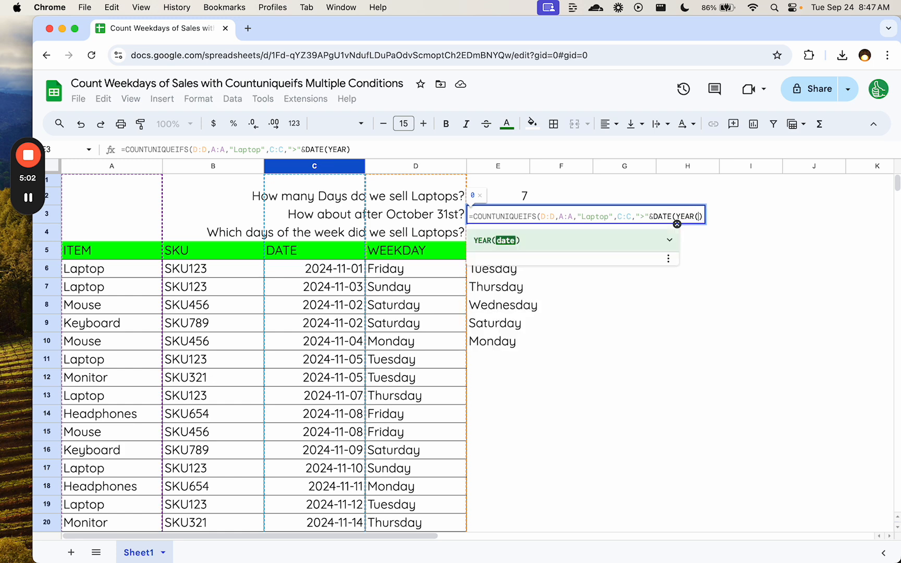
- Try filling the DATE function in E3 with YEAR(C:C), MONTH(C:C) and DAY(C:C) as its arguments
{"action": "left_click", "coordinate": [328, 165]}
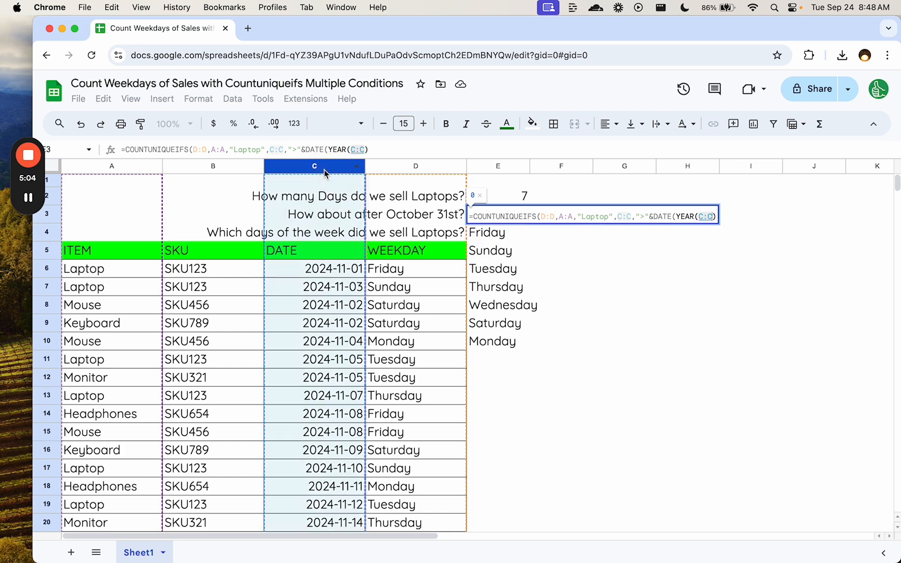
{"action": "type", "text": "),MONTH("}
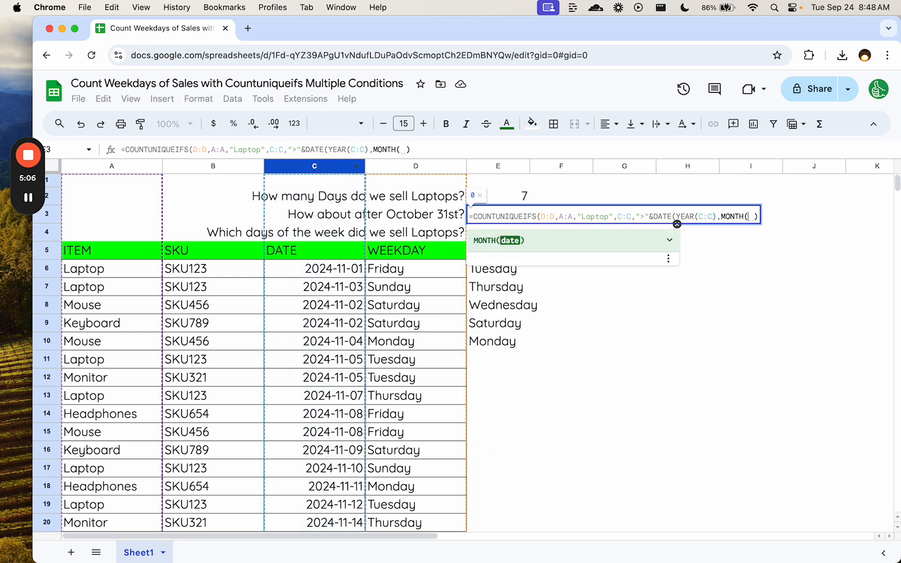
{"action": "left_click", "coordinate": [306, 168]}
{"action": "type", "text": ")"}
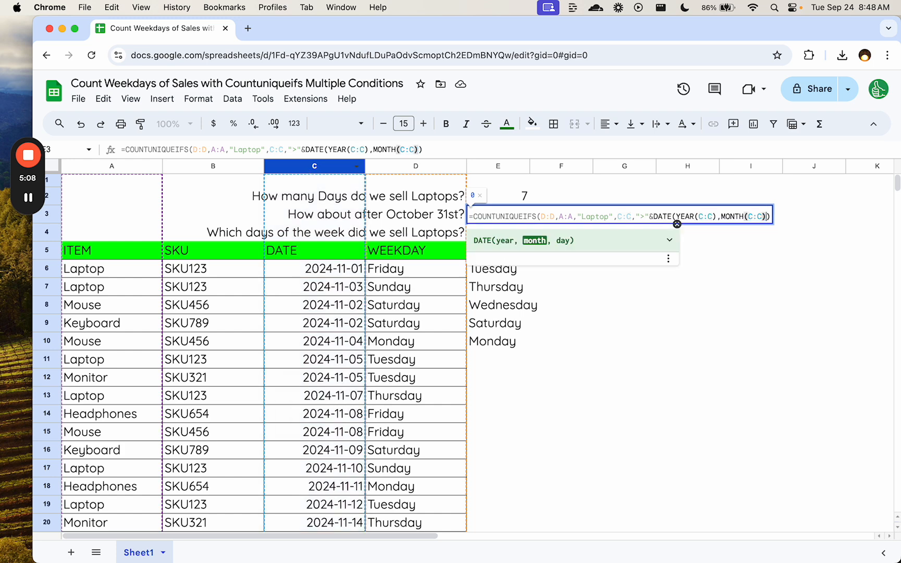
{"action": "type", "text": ",DY"}
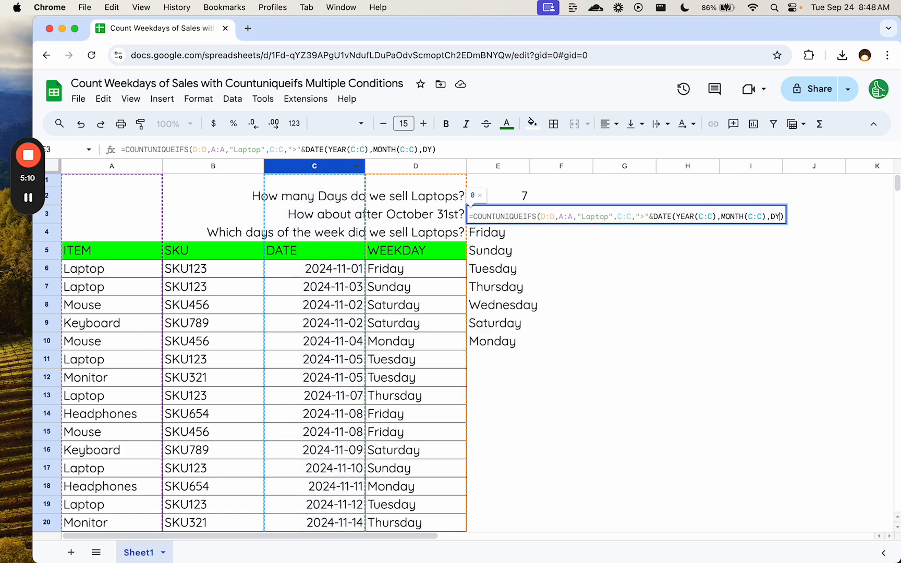
{"action": "key", "text": "BackSpace"}
{"action": "type", "text": "AY("}
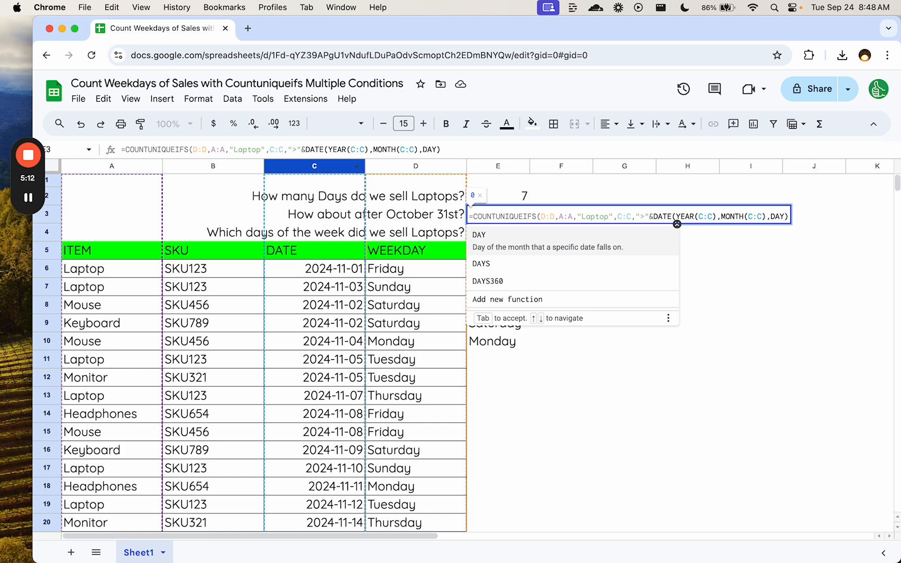
{"action": "left_click", "coordinate": [277, 167]}
{"action": "type", "text": ")"}
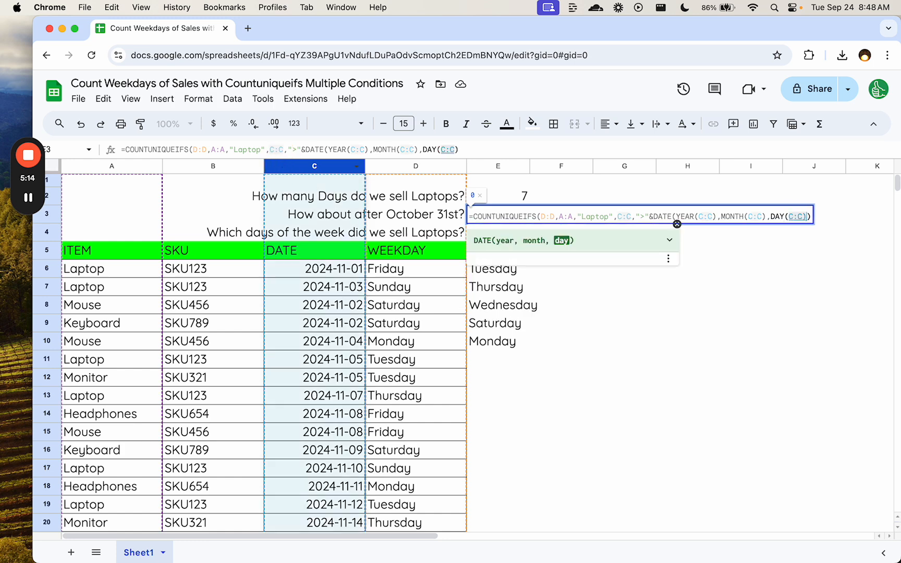
{"action": "type", "text": ")"}
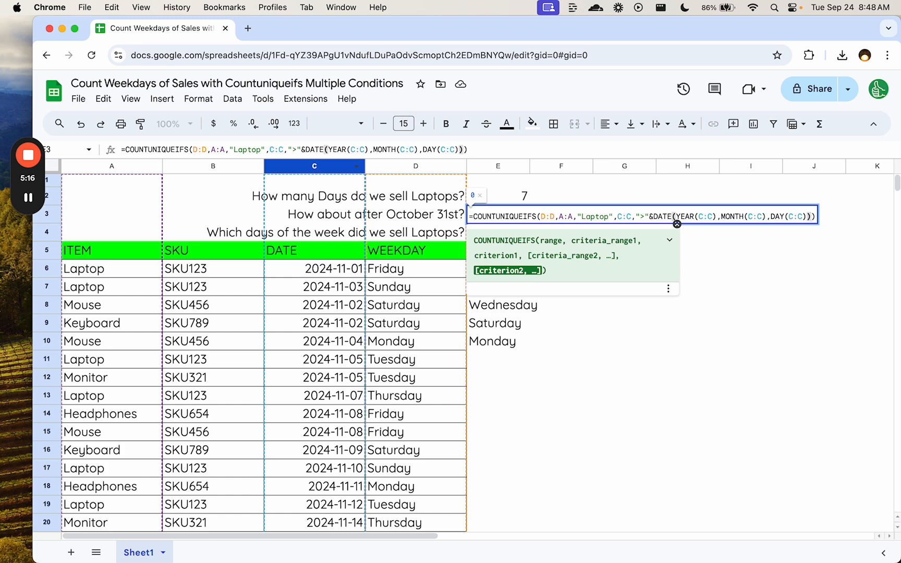
- Replace the DATE arguments in E3 with 2024,10,31 and enter the formula =COUNTUNIQUEIFS(D:D,A:A,"Laptop",C:C,">"&DATE(2024,10,31))
{"action": "left_click", "coordinate": [687, 215]}
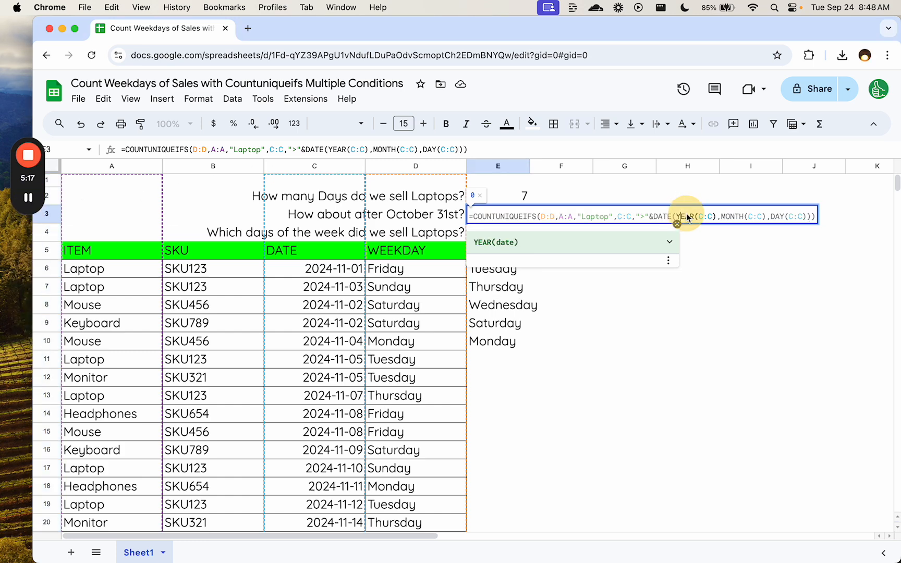
{"action": "double_click", "coordinate": [686, 215]}
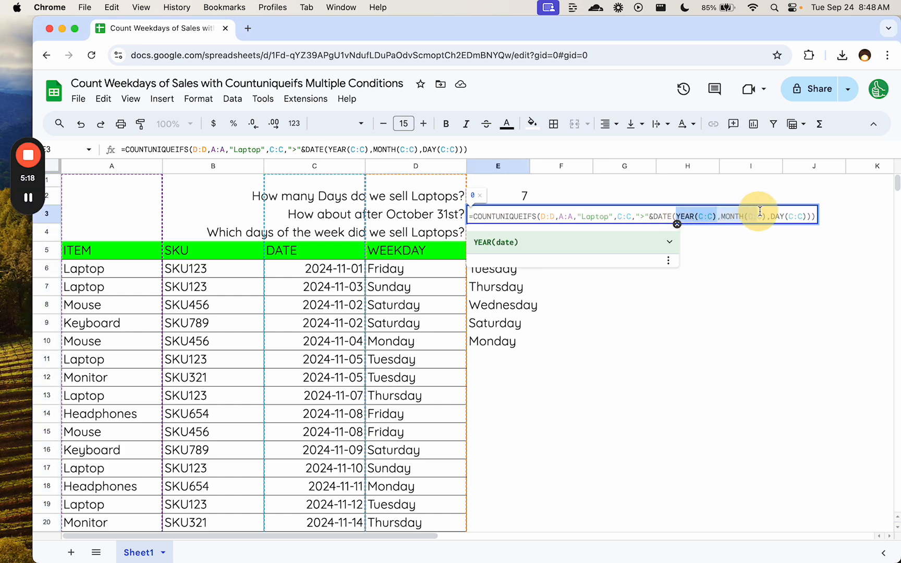
{"action": "left_click", "coordinate": [807, 214]}
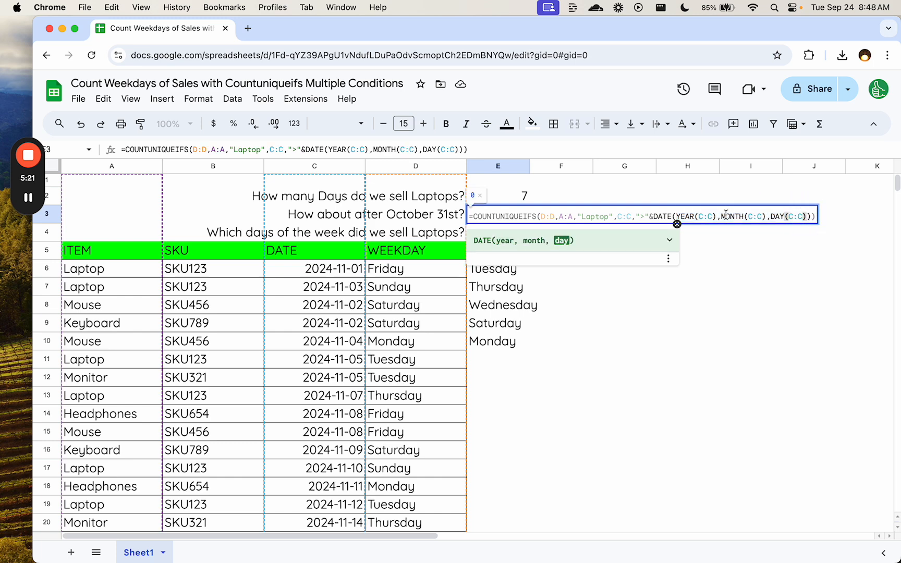
{"action": "left_click", "coordinate": [677, 216], "text": "shift"}
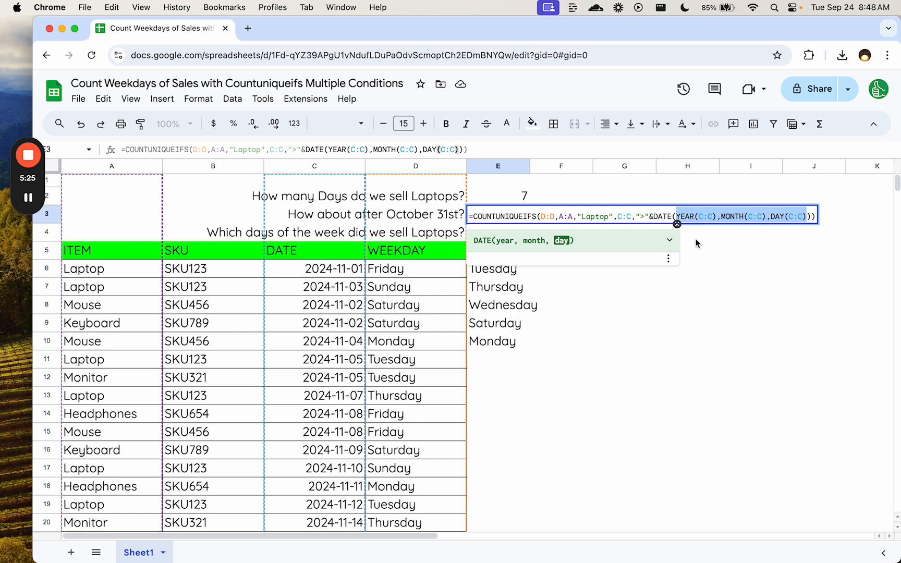
{"action": "type", "text": "202"}
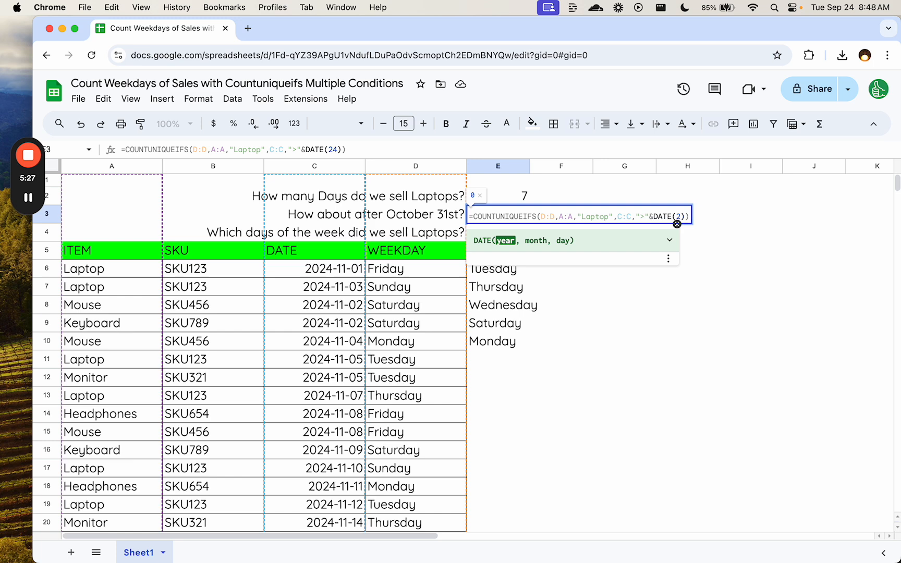
{"action": "type", "text": "4, "}
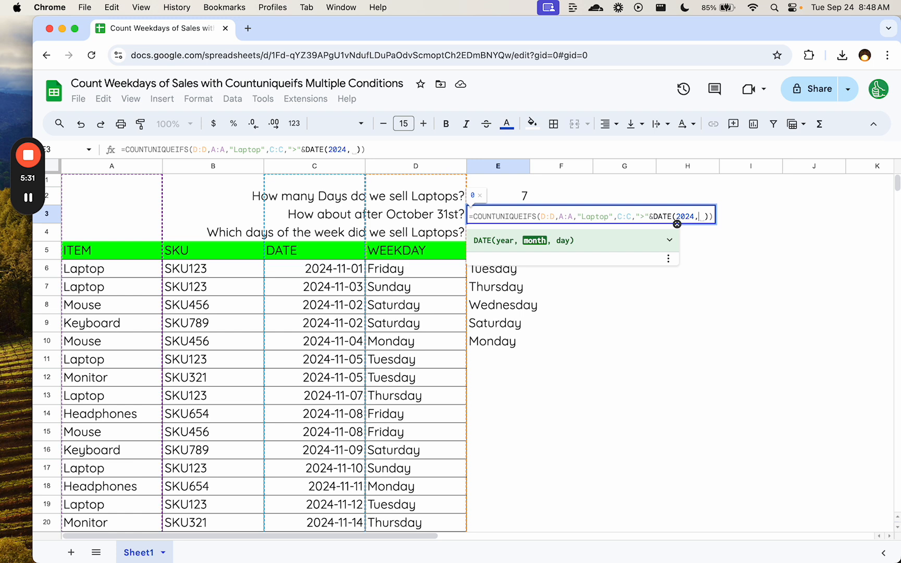
{"action": "type", "text": "10,"}
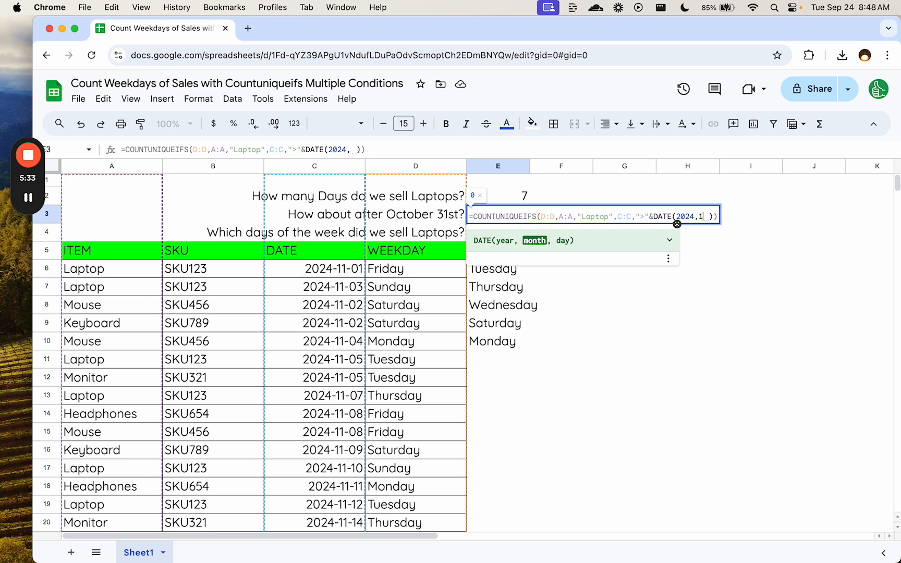
{"action": "type", "text": "31"}
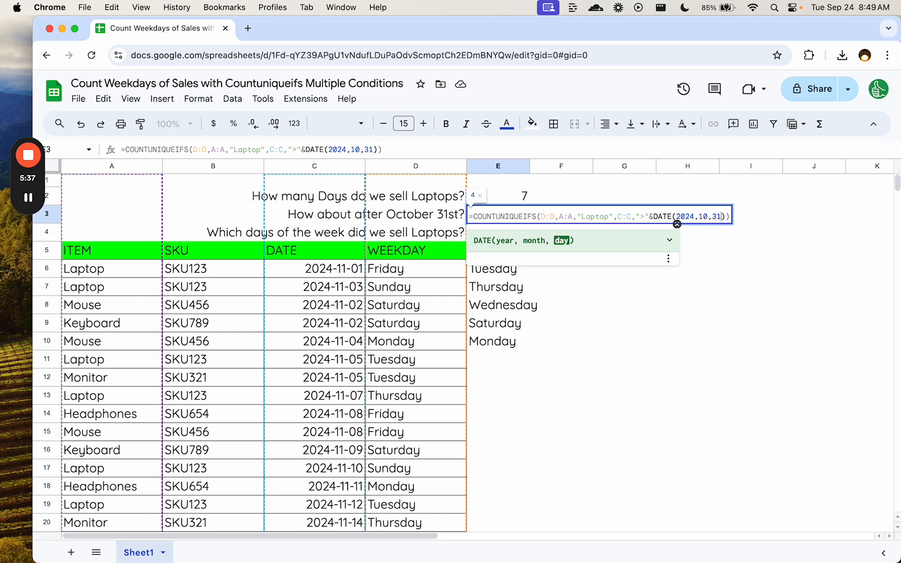
{"action": "key", "text": "Return"}
{"action": "left_click", "coordinate": [509, 218]}
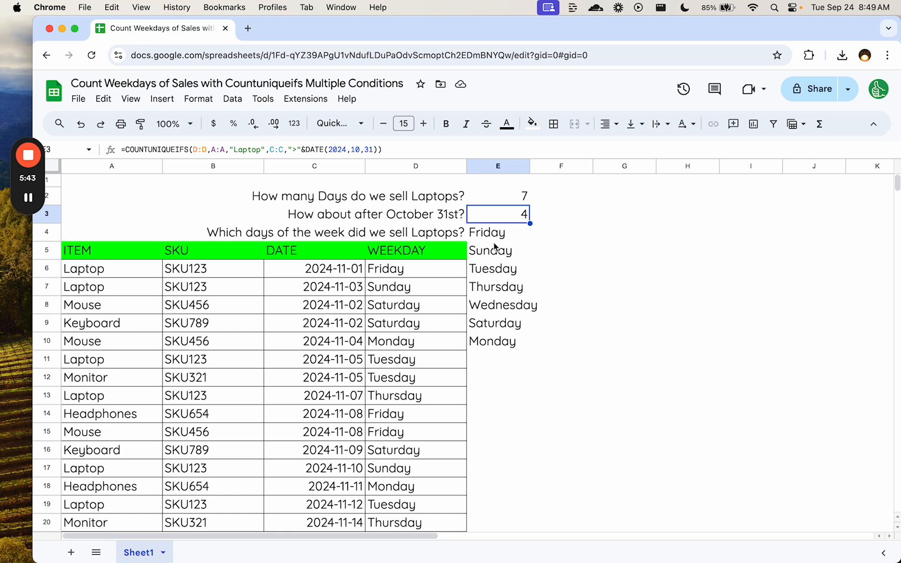
- Add the condition C:C>DATE(2024,10,31) to the FILTER in E4, giving =UNIQUE(FILTER(D:D,A:A="Laptop",C:C>DATE(2024,10,31)))
{"action": "double_click", "coordinate": [495, 236]}
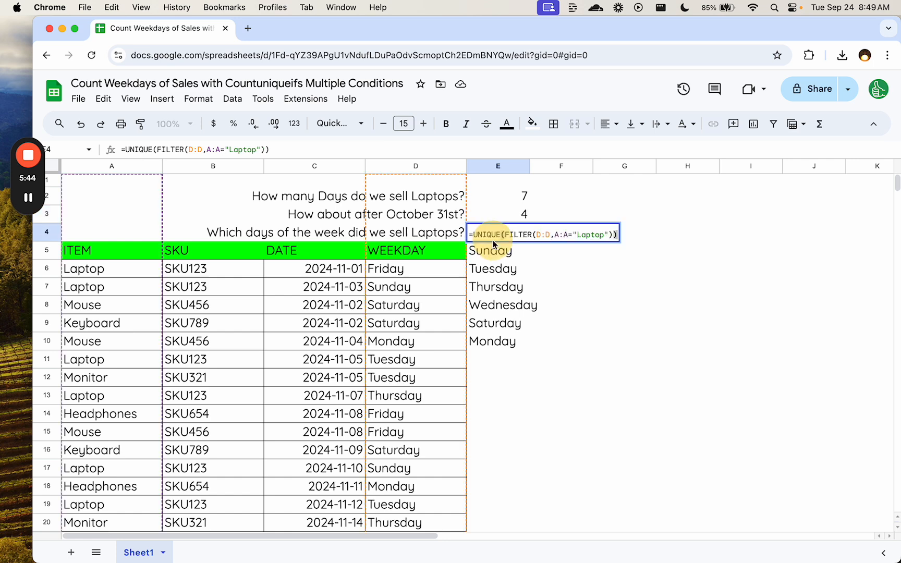
{"action": "left_click", "coordinate": [613, 236]}
{"action": "key", "text": "Left"}
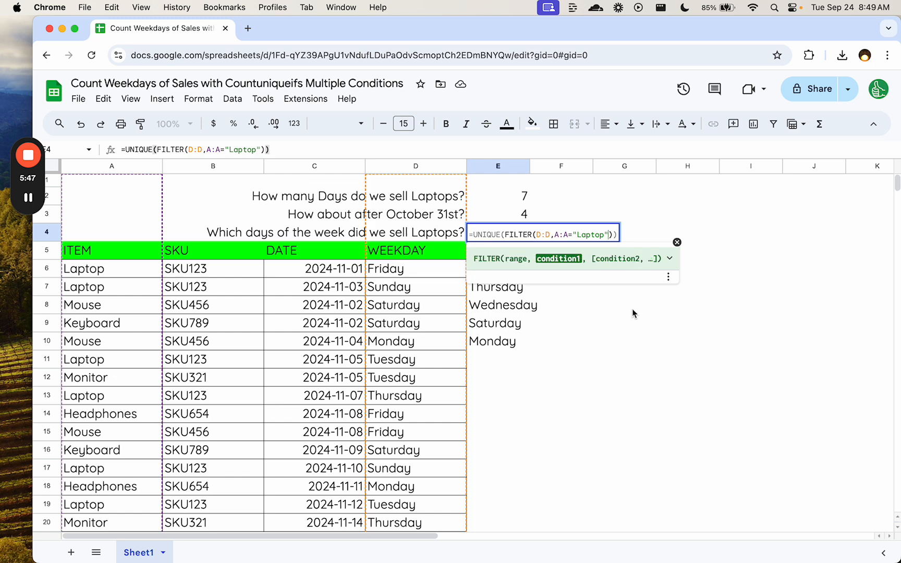
{"action": "type", "text": ","}
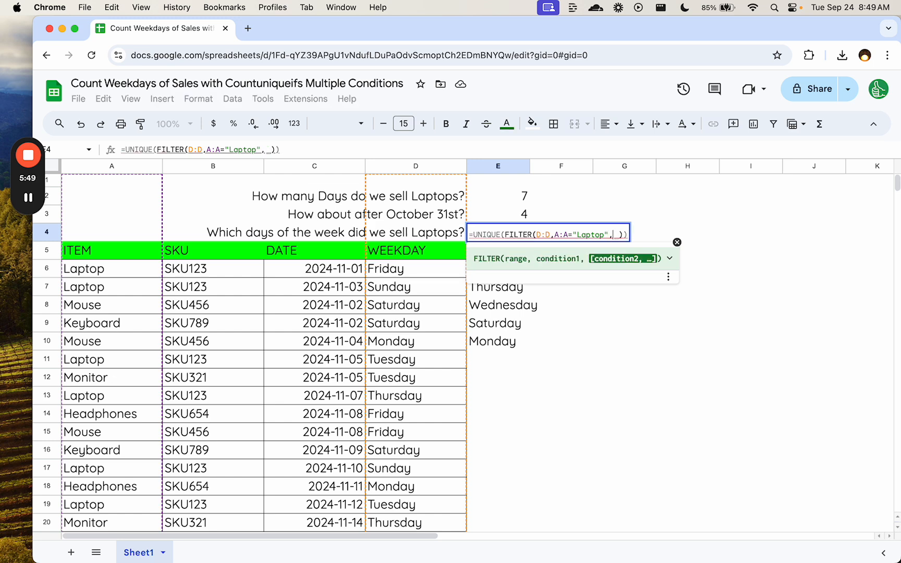
{"action": "left_click", "coordinate": [327, 166]}
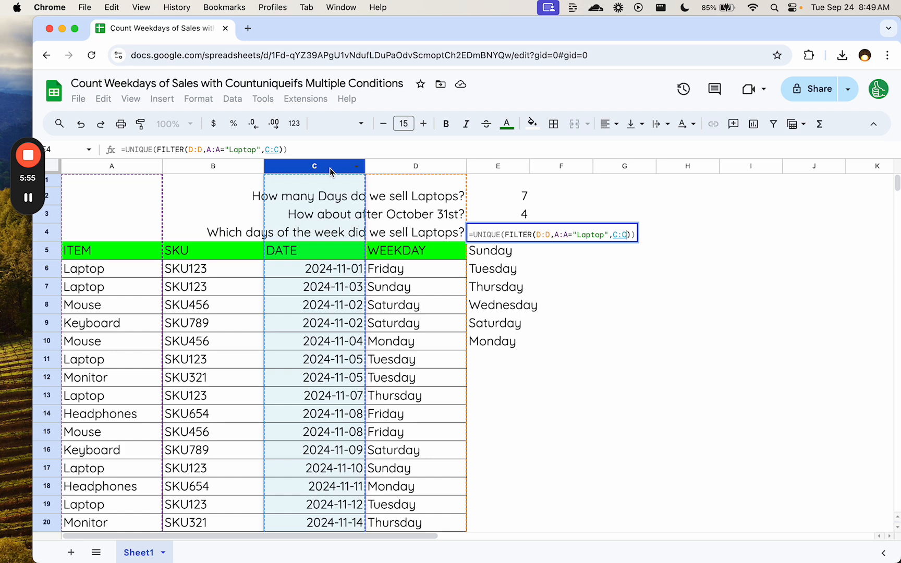
{"action": "type", "text": ">DATE("}
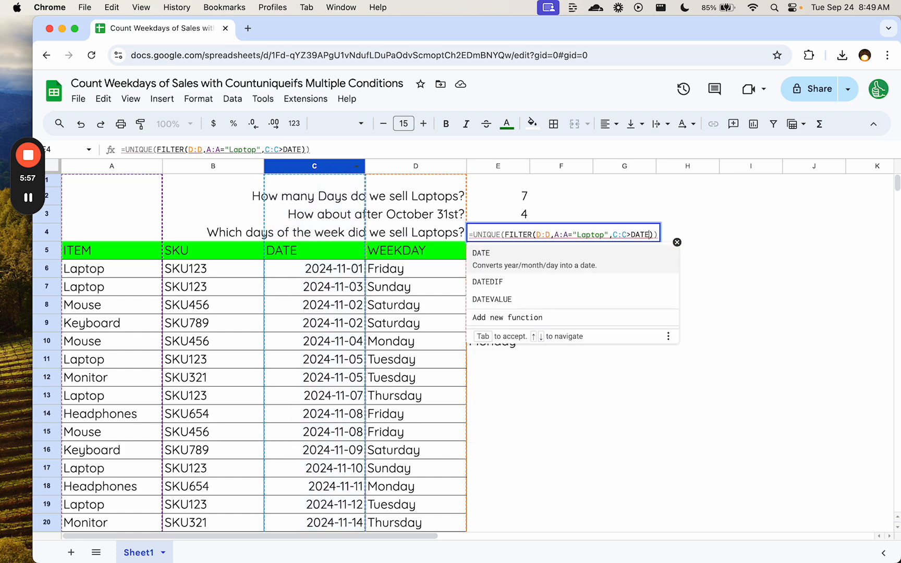
{"action": "type", "text": "2024"}
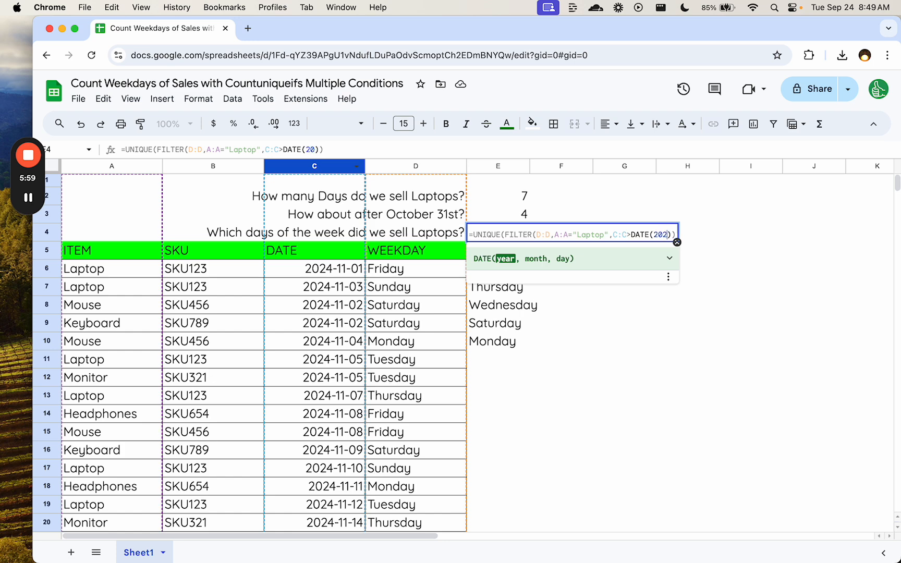
{"action": "type", "text": ",10,"}
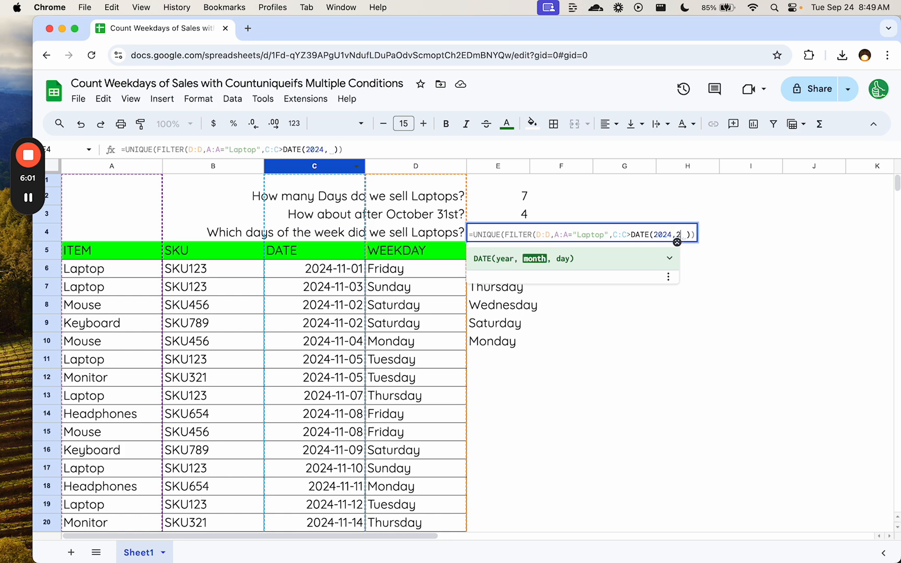
{"action": "type", "text": "31)"}
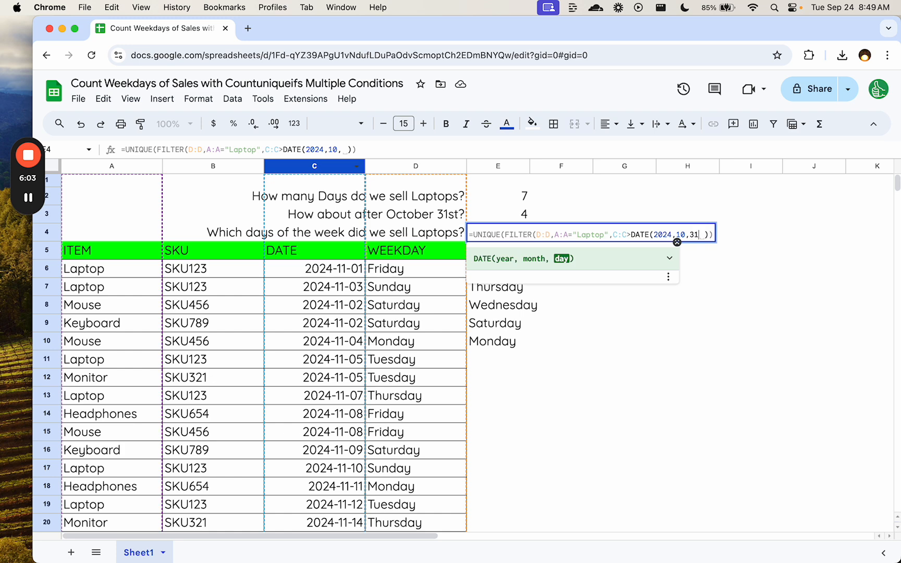
{"action": "key", "text": "Return"}
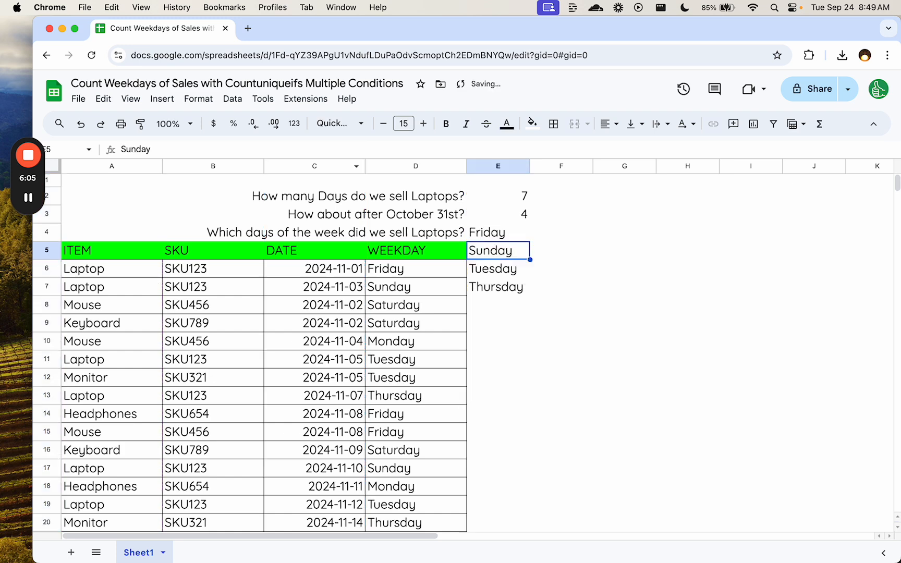
- Check the weekday list in E4:E7 against the laptop day counts in E2 and E3
{"action": "key", "text": "Up"}
{"action": "left_click_drag", "start_coordinate": [490, 232], "coordinate": [493, 285]}
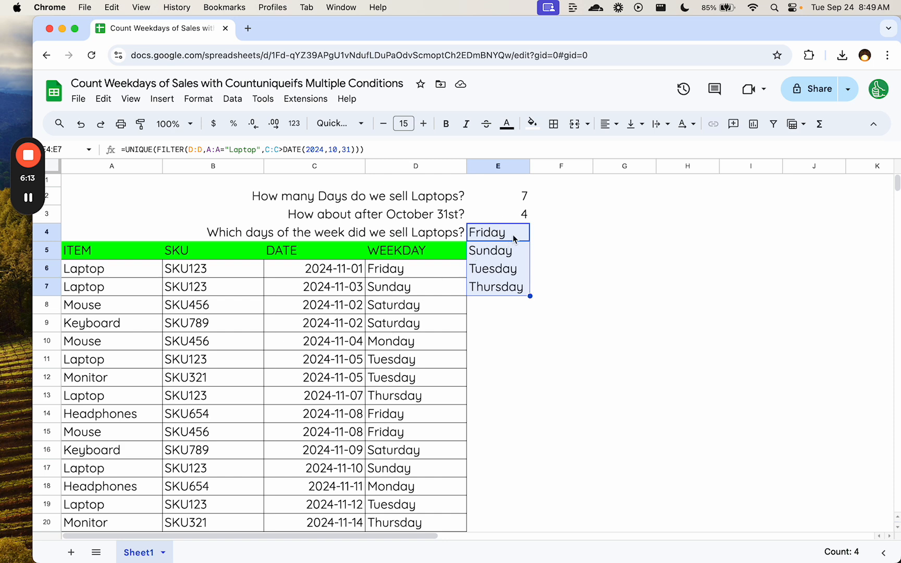
{"action": "left_click_drag", "start_coordinate": [513, 236], "coordinate": [513, 291]}
{"action": "left_click", "coordinate": [510, 287]}
{"action": "left_click", "coordinate": [510, 198]}
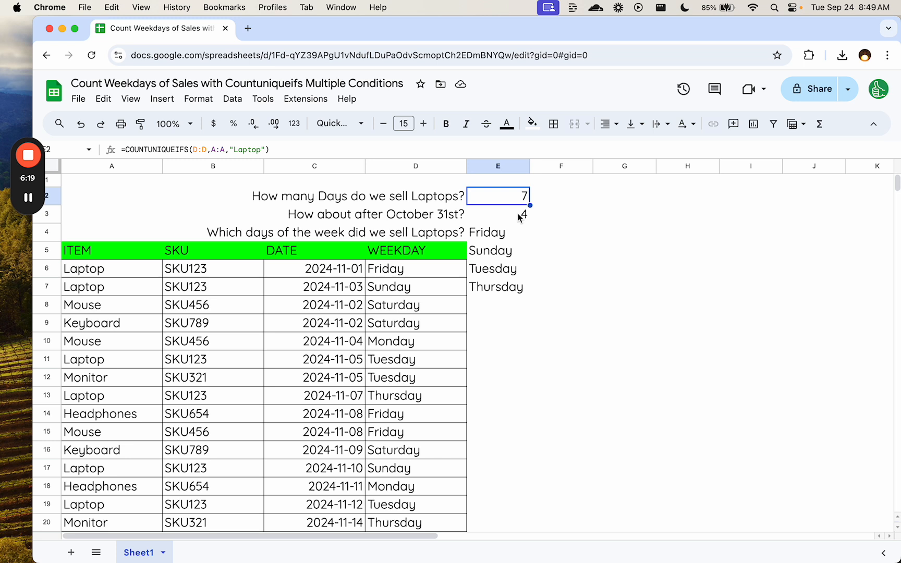
{"action": "mouse_move", "coordinate": [511, 233]}
{"action": "left_mouse_down"}
{"action": "mouse_move", "coordinate": [507, 287]}
{"action": "mouse_move", "coordinate": [507, 235]}
{"action": "left_mouse_up"}
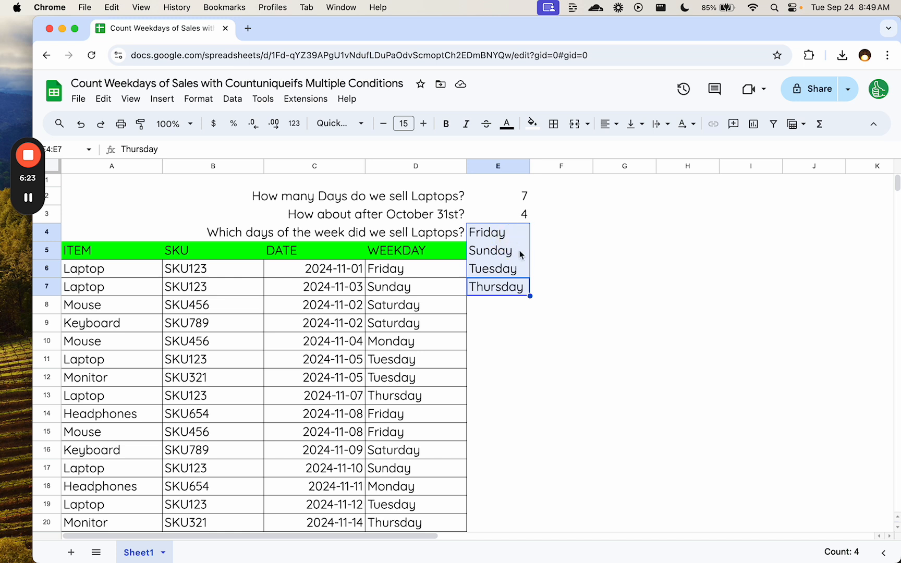
{"action": "left_click", "coordinate": [507, 235]}
{"action": "left_click", "coordinate": [504, 251]}
{"action": "left_click", "coordinate": [501, 269]}
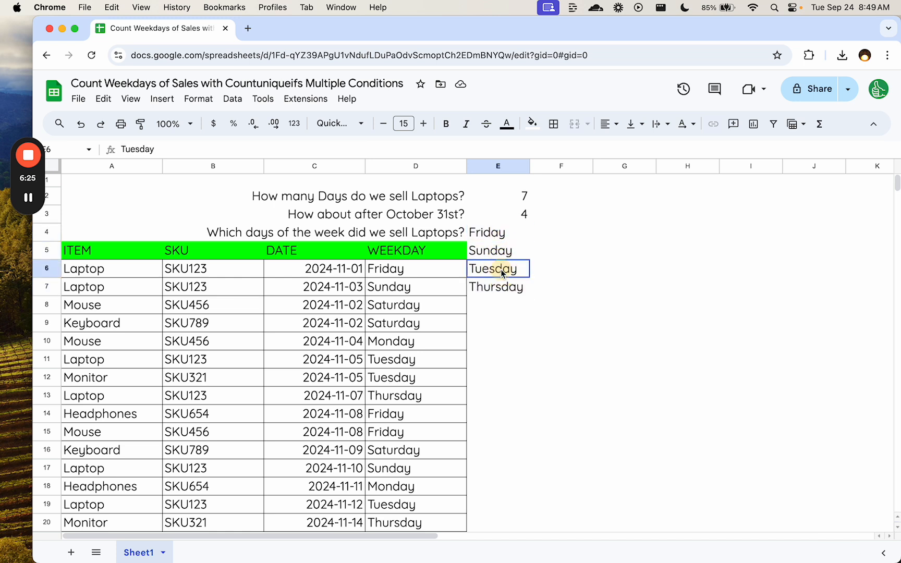
- Compare the after-October-31st count in E3 with the number of weekdays listed in E4:E7
{"action": "left_click", "coordinate": [503, 288]}
{"action": "left_click", "coordinate": [521, 219]}
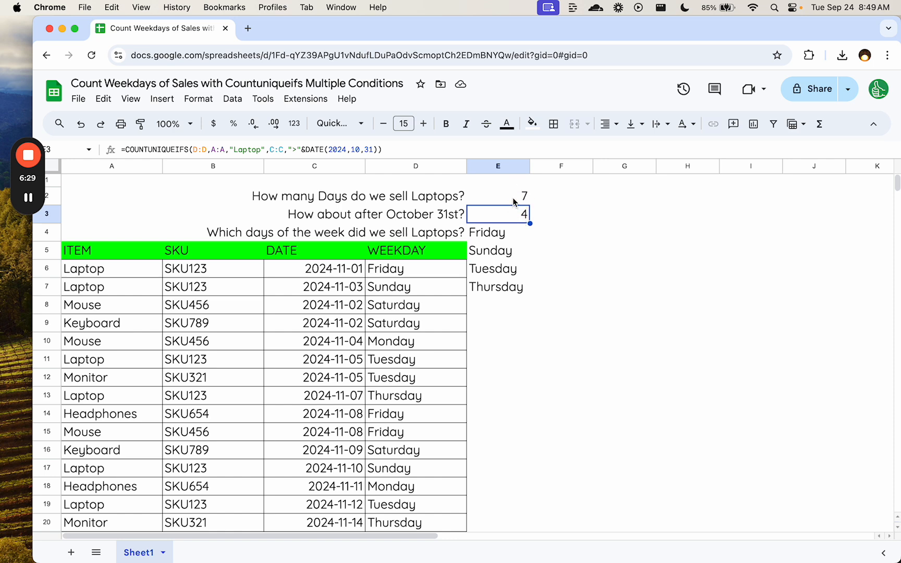
{"action": "left_click_drag", "start_coordinate": [502, 237], "coordinate": [496, 286]}
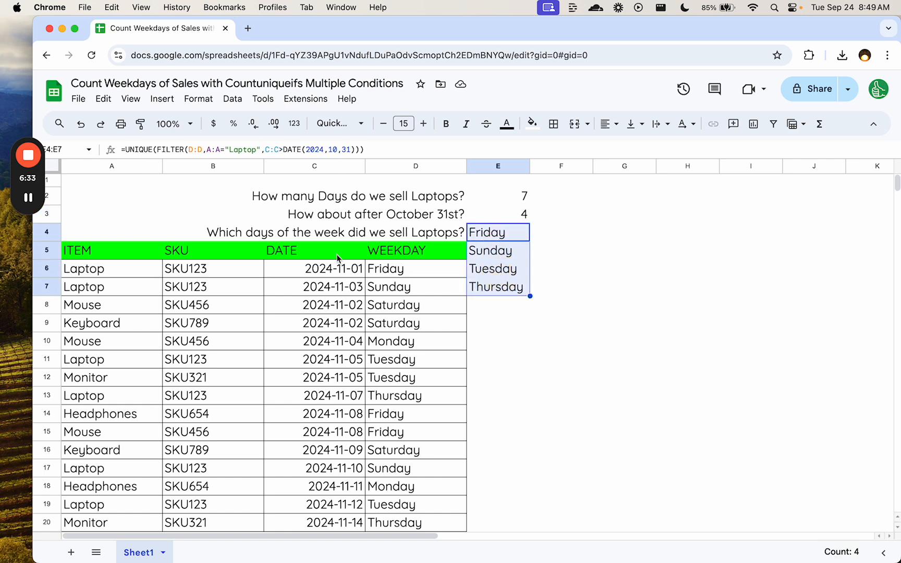
{"action": "mouse_move", "coordinate": [28, 197]}
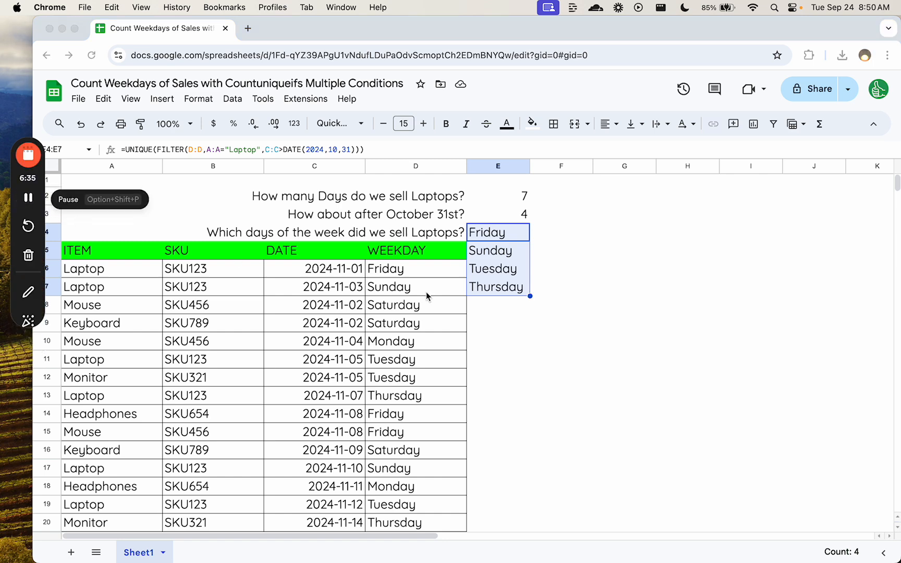
- Review the formula in E4, examining the FILTER portion nested inside UNIQUE and the formula as a whole
{"action": "left_click", "coordinate": [505, 243]}
{"action": "double_click", "coordinate": [509, 234]}
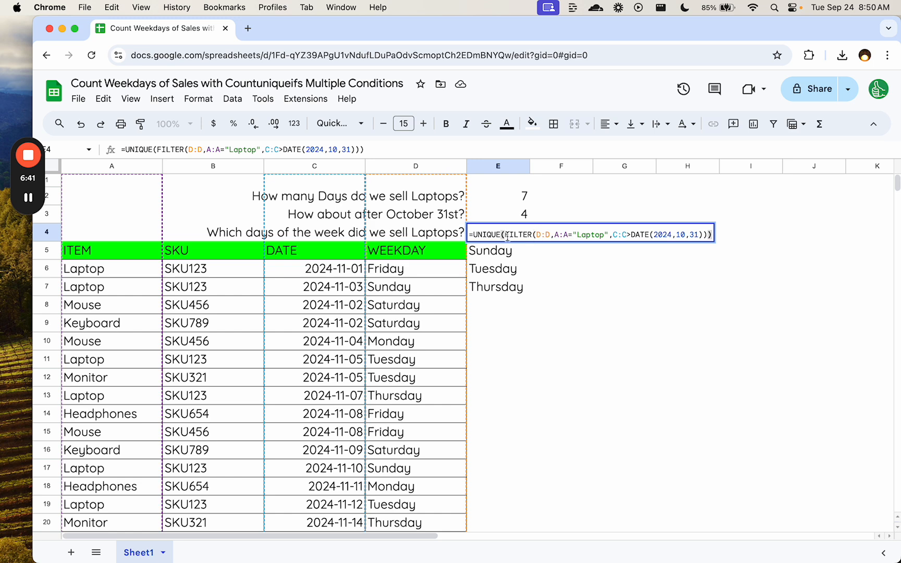
{"action": "left_click_drag", "start_coordinate": [504, 234], "coordinate": [708, 234]}
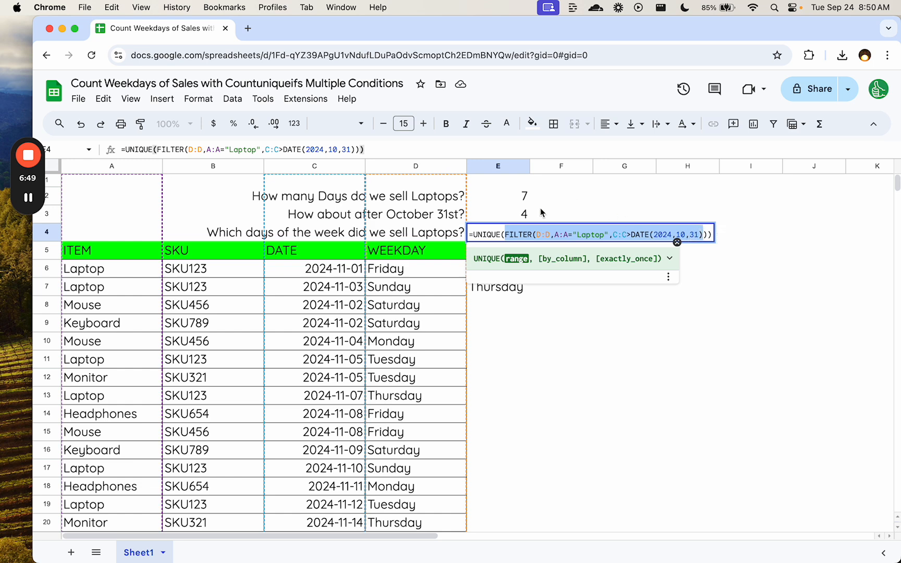
{"action": "left_click", "coordinate": [476, 234]}
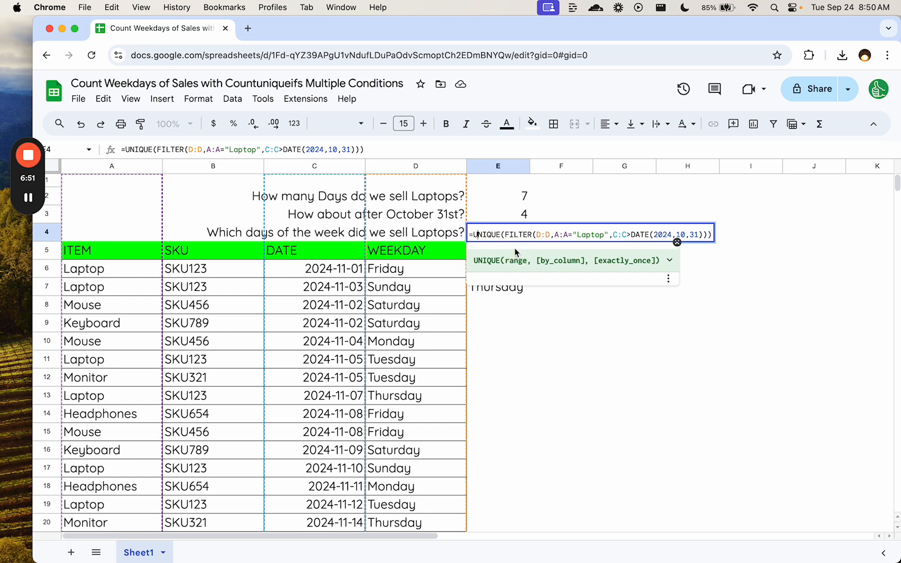
{"action": "left_click_drag", "start_coordinate": [475, 234], "coordinate": [710, 234]}
- Review the COUNTUNIQUEIFS formulas in E2 and E3, examining the "Laptop" criterion and the ">"&DATE(2024,10,31) criterion
{"action": "left_click", "coordinate": [518, 196]}
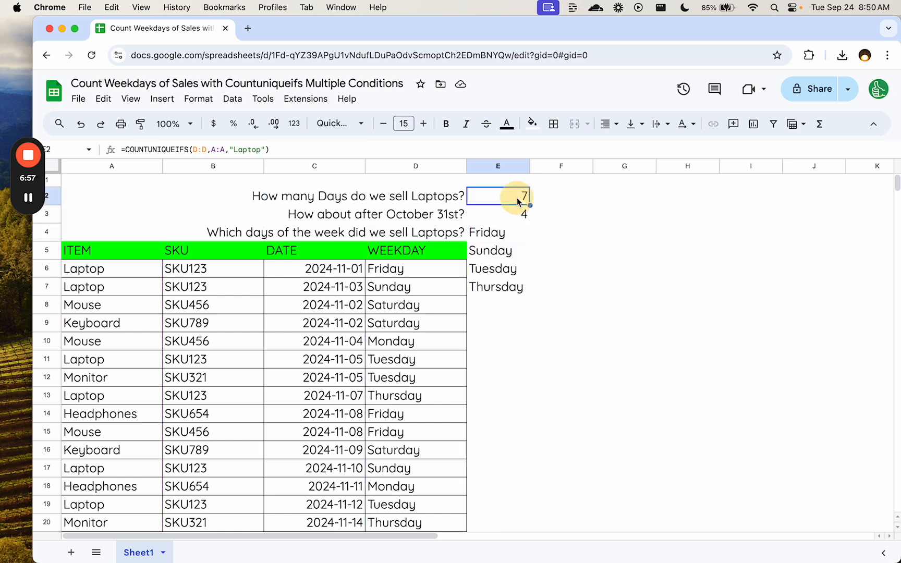
{"action": "double_click", "coordinate": [520, 198]}
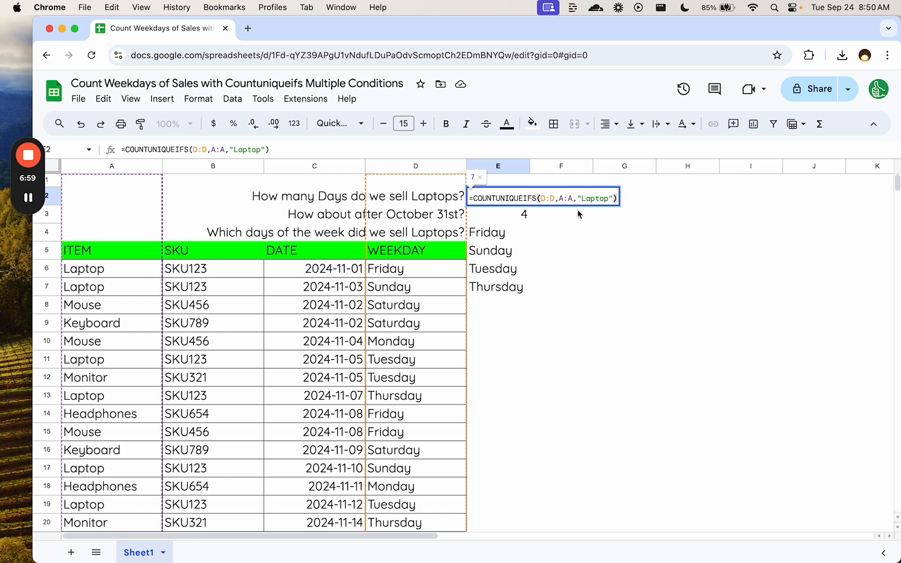
{"action": "double_click", "coordinate": [517, 216]}
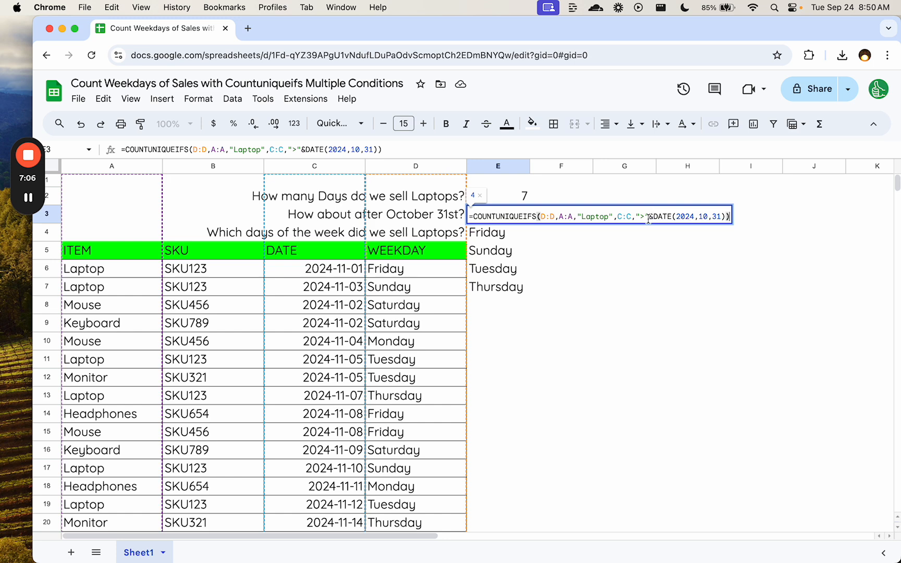
{"action": "left_click_drag", "start_coordinate": [642, 216], "coordinate": [723, 216]}
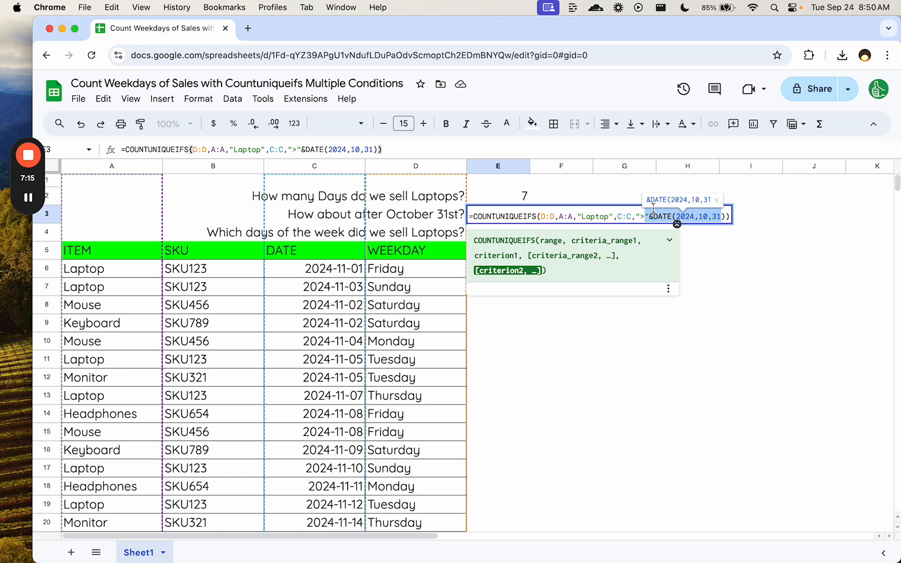
{"action": "left_click", "coordinate": [583, 216]}
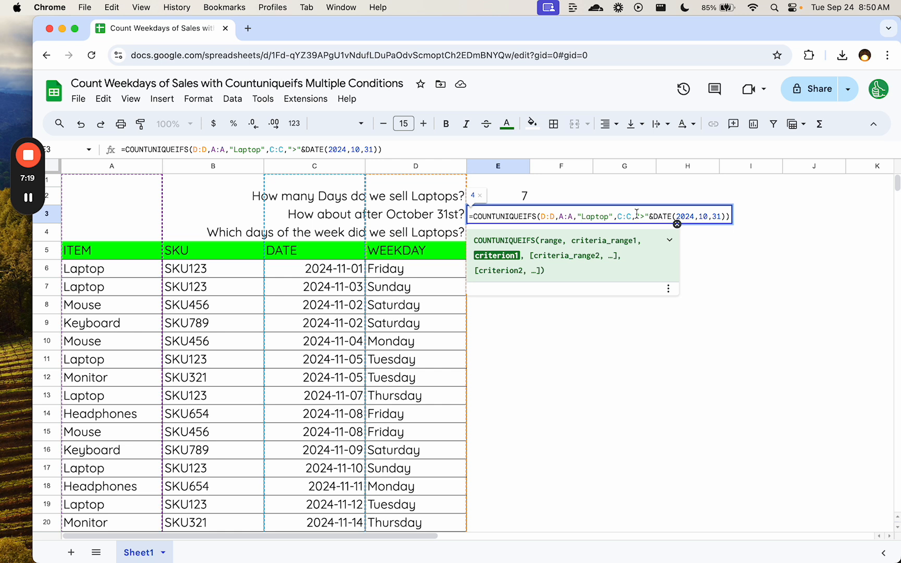